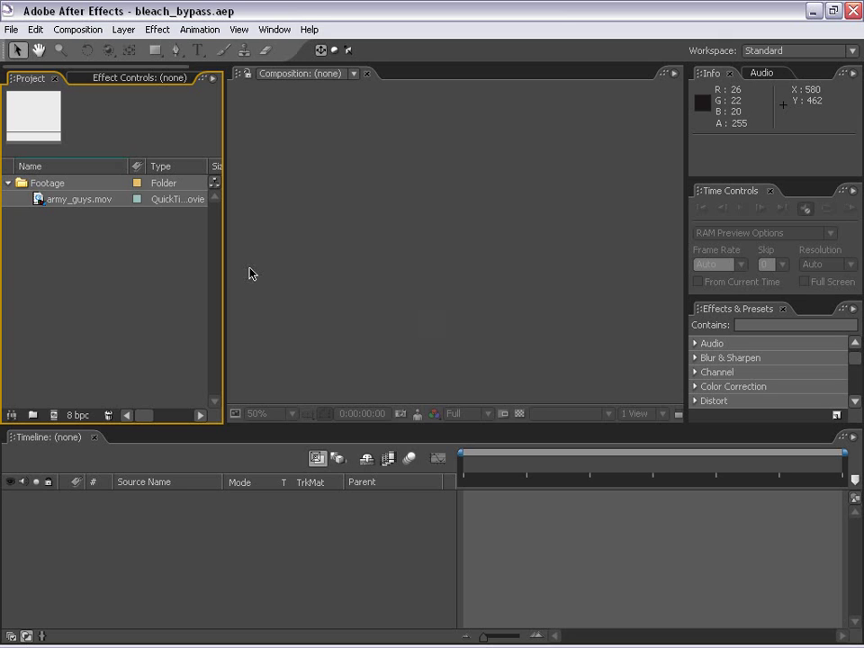
Step: Preview the army_guys.mov footage in its own viewer
left_click(37, 199)
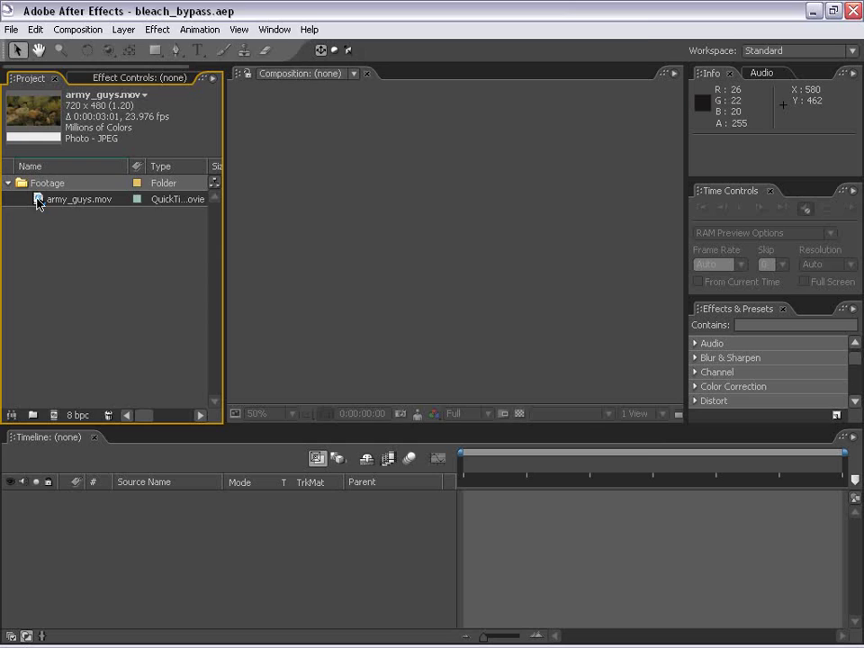
double_click(37, 199)
mouse_move(68, 447)
left_mouse_down()
mouse_move(328, 455)
mouse_move(743, 450)
mouse_move(247, 455)
mouse_move(72, 473)
left_mouse_up()
left_click(49, 452)
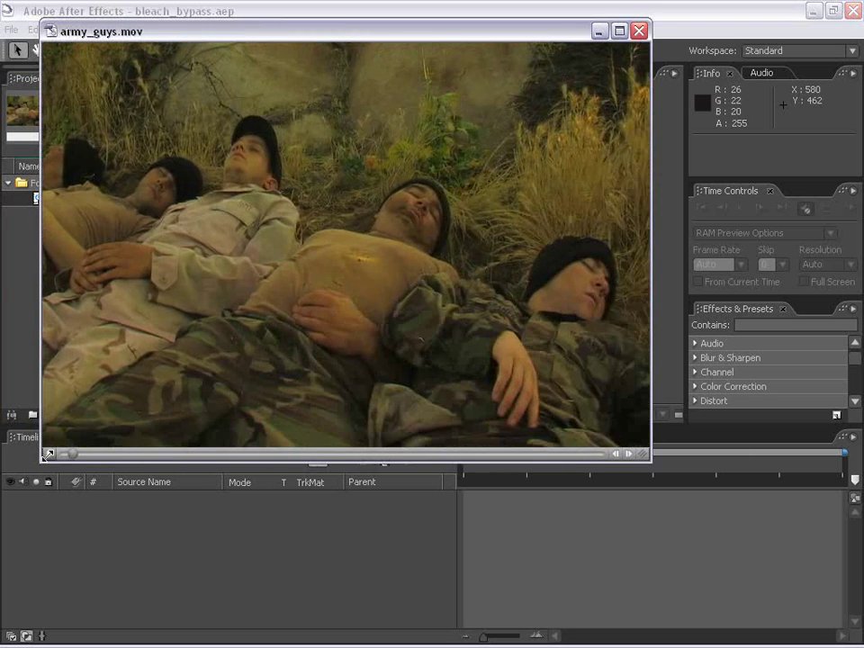
left_click(50, 453)
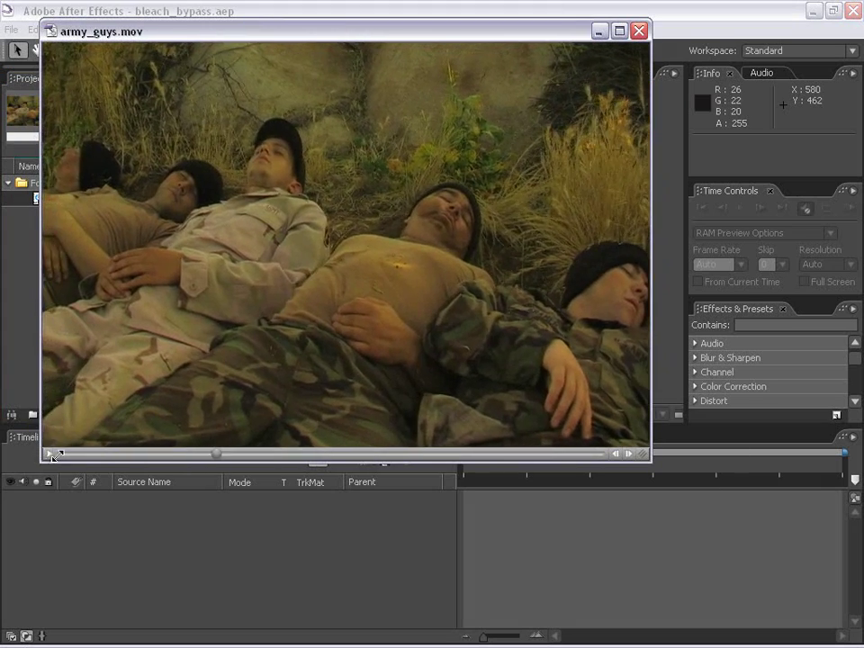
left_click(640, 30)
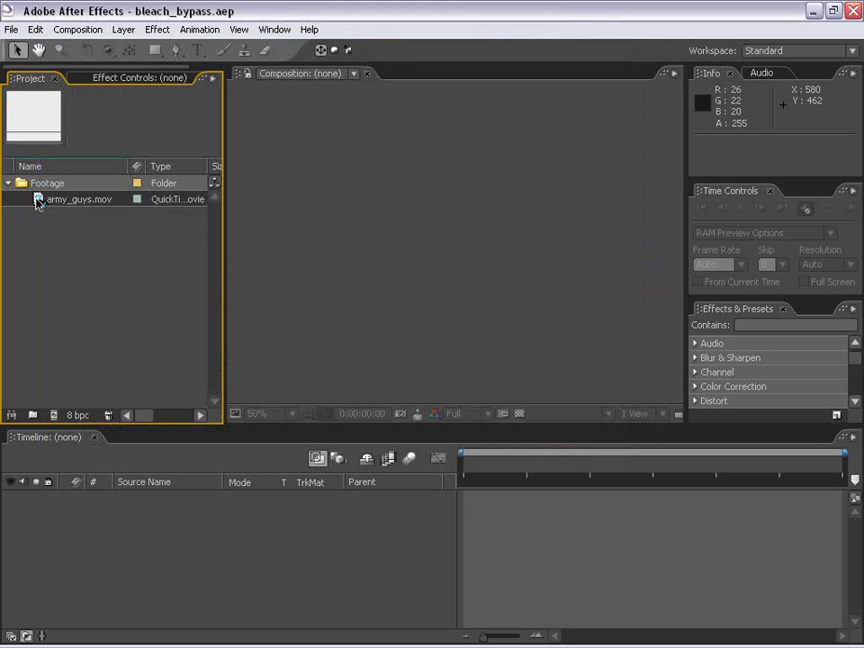
Step: Create an army_guys composition from the army_guys.mov footage and select its layer
left_click_drag(38, 200, 450, 248)
left_click(433, 401)
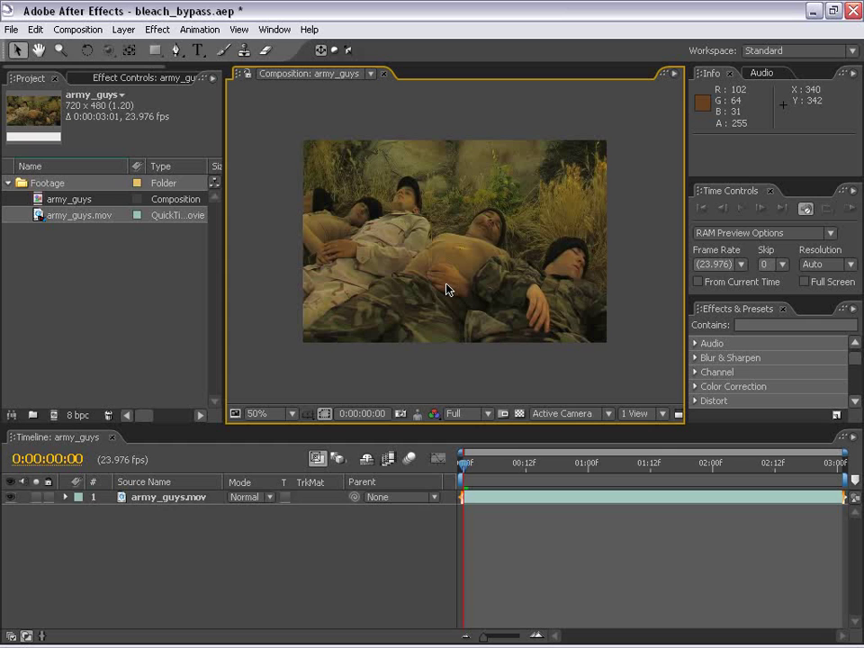
left_click(453, 289)
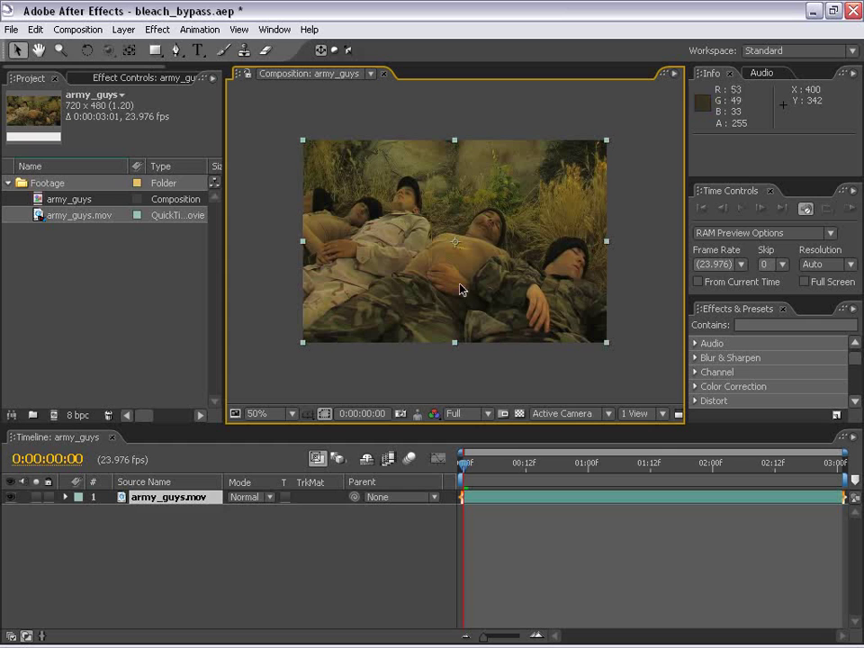
Step: Apply Levels with Input Black 24 and Input White 158
left_click(158, 29)
mouse_move(190, 155)
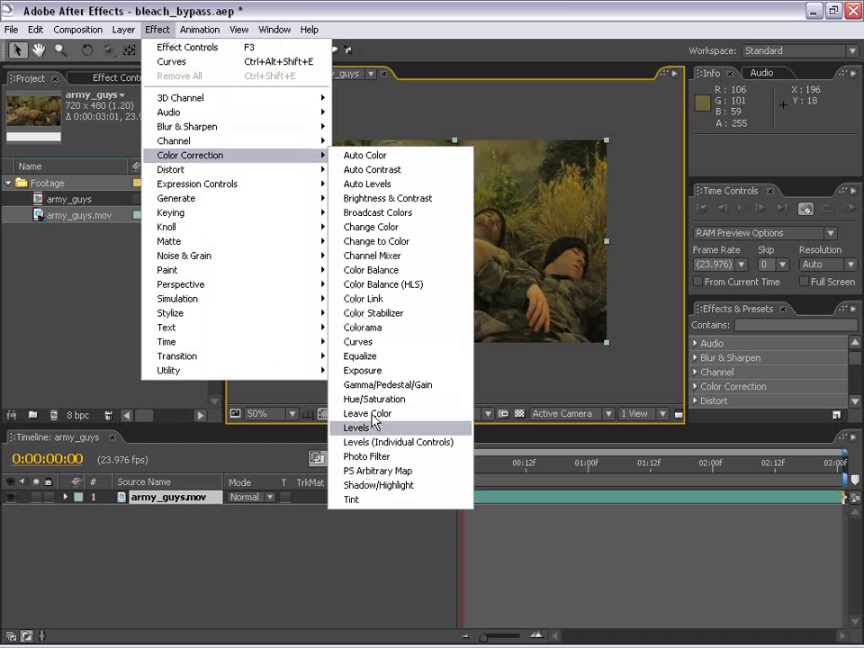
left_click(370, 430)
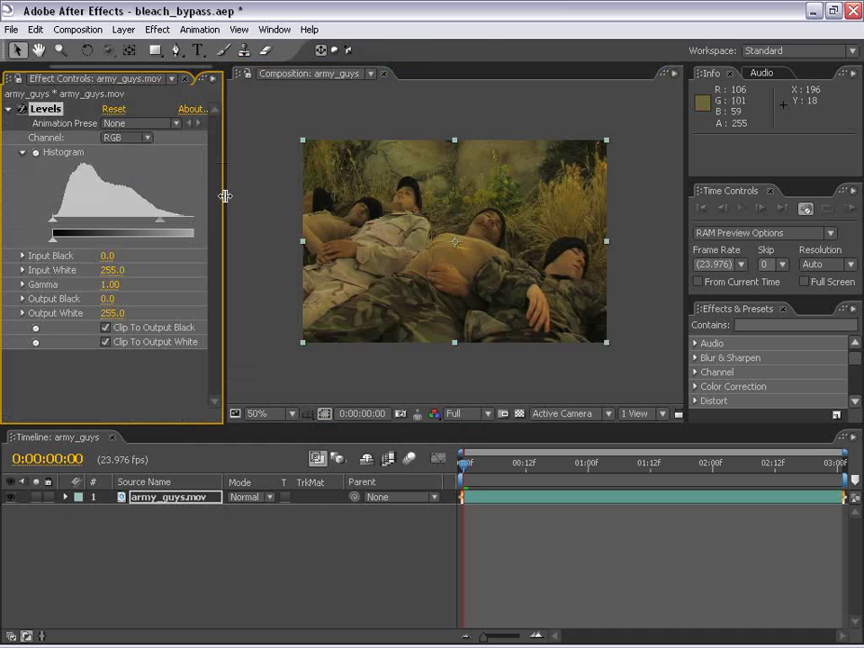
left_click_drag(225, 196, 332, 307)
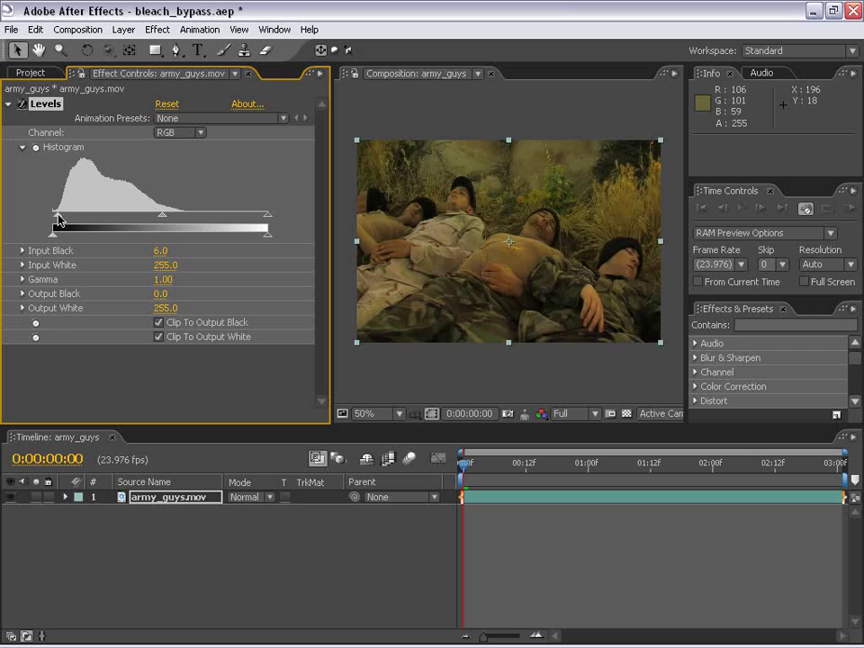
left_click_drag(55, 216, 73, 216)
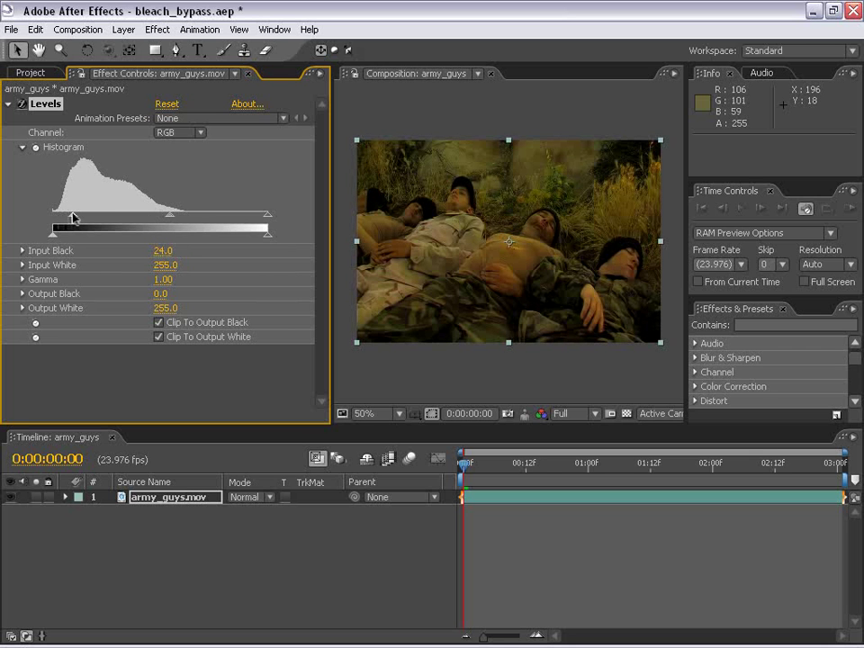
left_click_drag(268, 216, 186, 219)
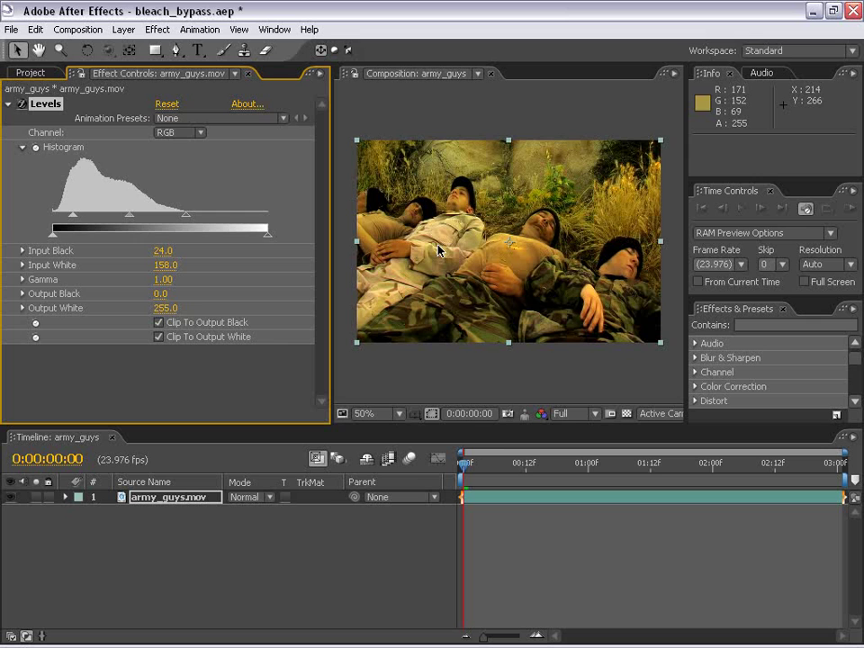
Step: Turn Levels off and add Brightness & Contrast at Brightness 27, Contrast 51
left_click(21, 103)
left_click(157, 29)
mouse_move(190, 154)
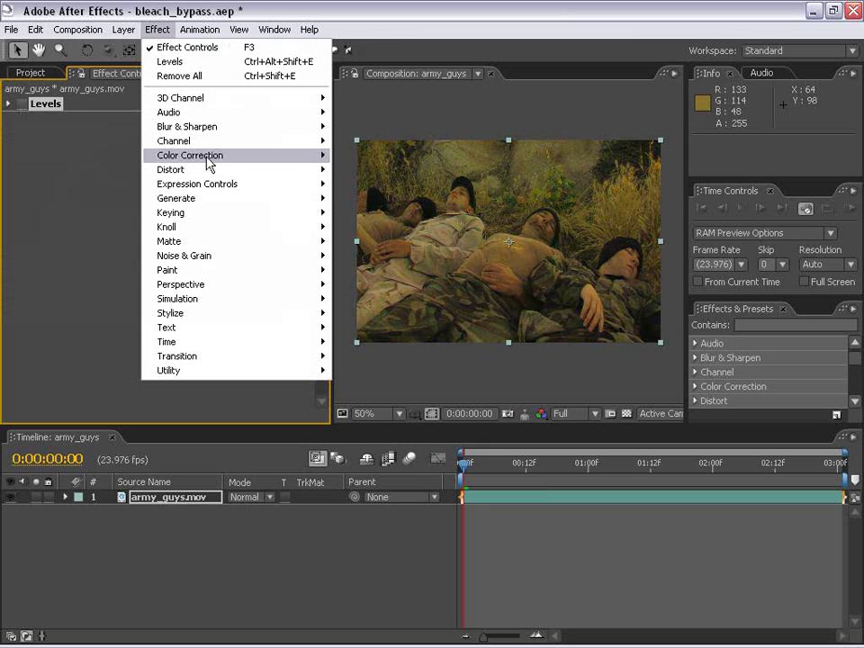
left_click(417, 198)
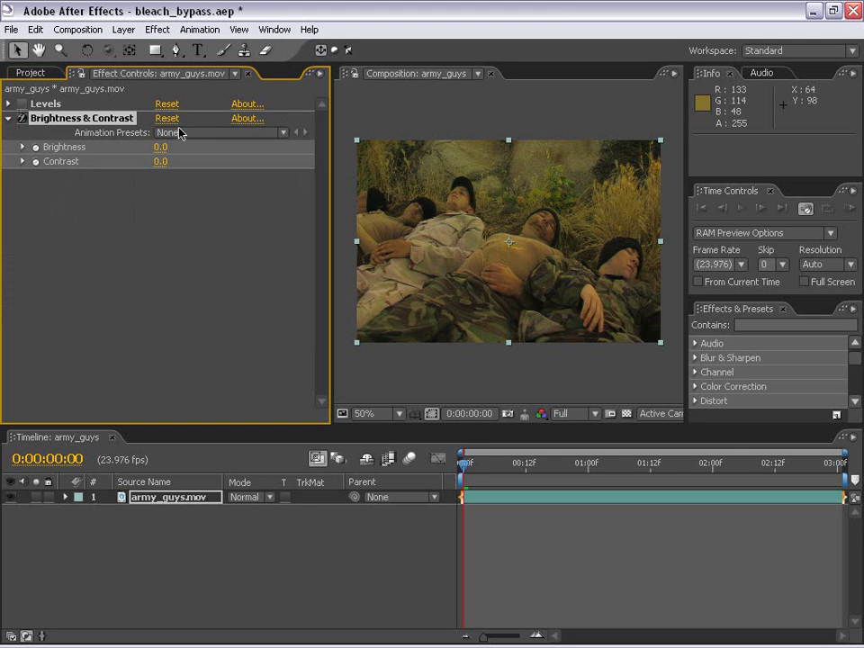
mouse_move(161, 147)
left_mouse_down()
mouse_move(218, 160)
mouse_move(206, 160)
left_mouse_up()
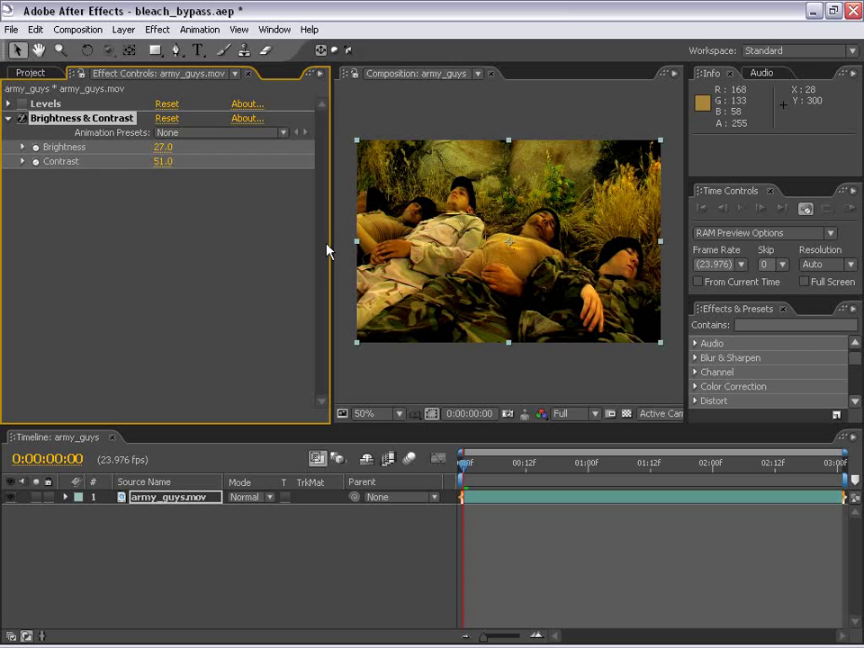
left_click_drag(331, 244, 229, 244)
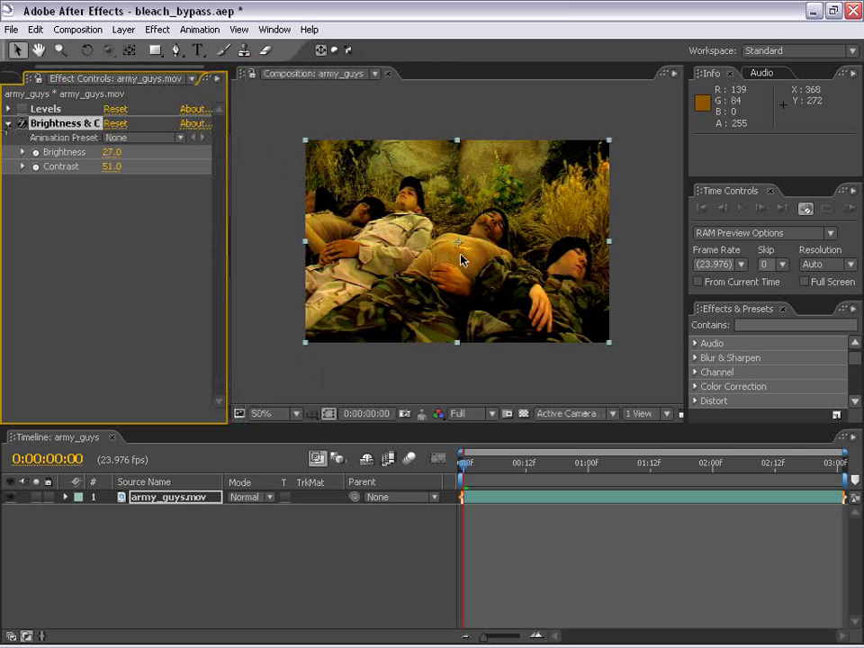
scroll(459, 251, "up", 2)
scroll(406, 289, "down", 2)
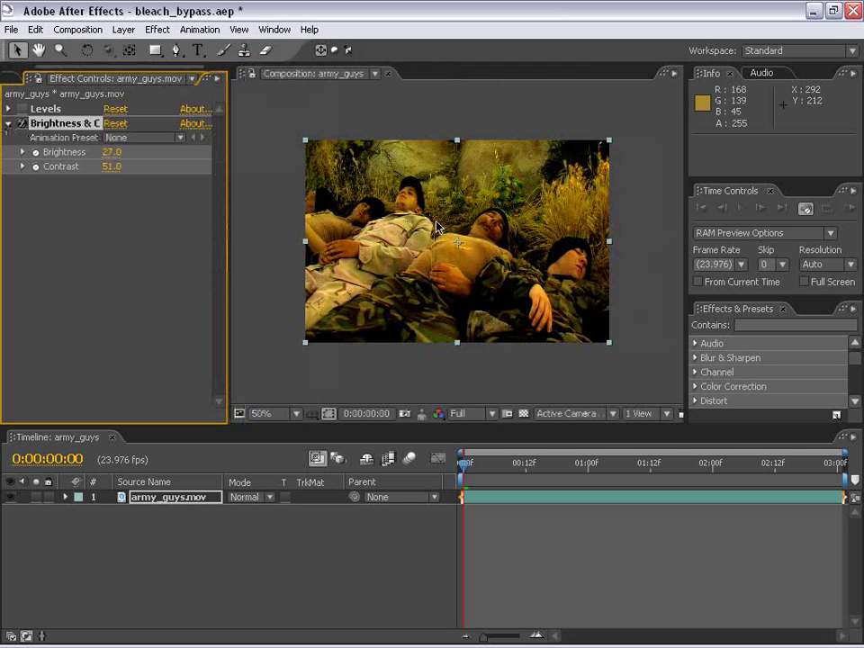
scroll(476, 276, "up", 2)
scroll(411, 233, "down", 2)
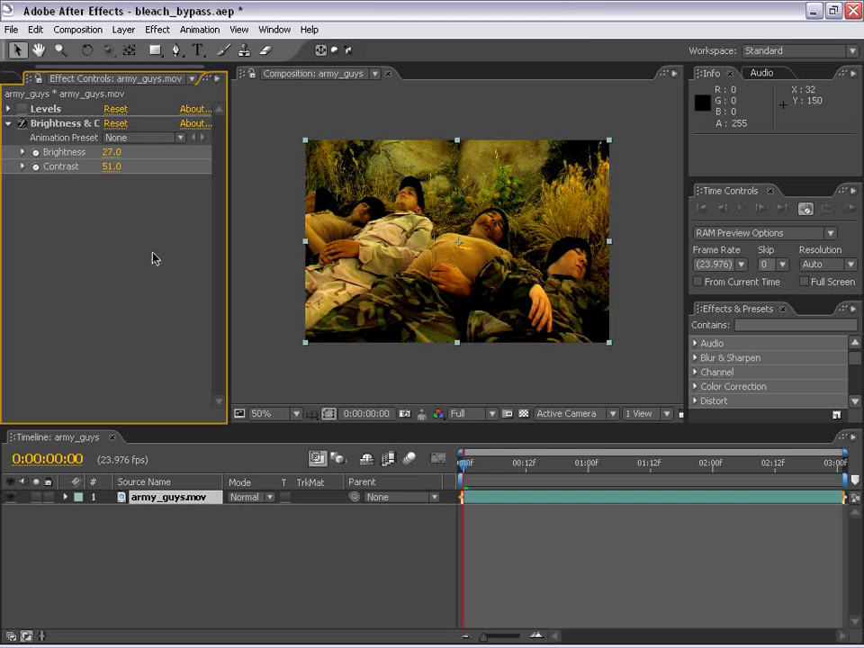
Step: Duplicate the army_guys.mov footage layer with Ctrl+D
left_click(512, 558)
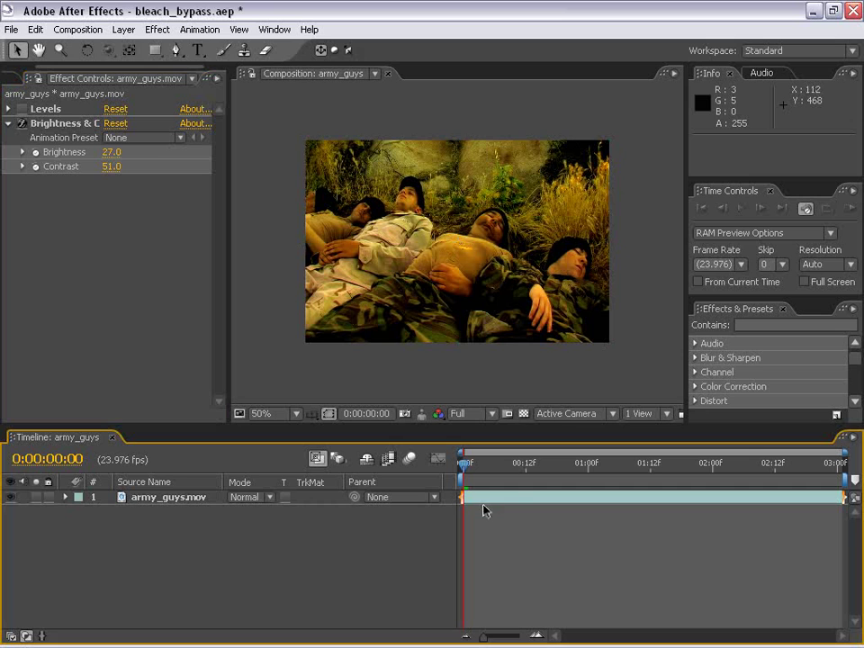
left_click(489, 500)
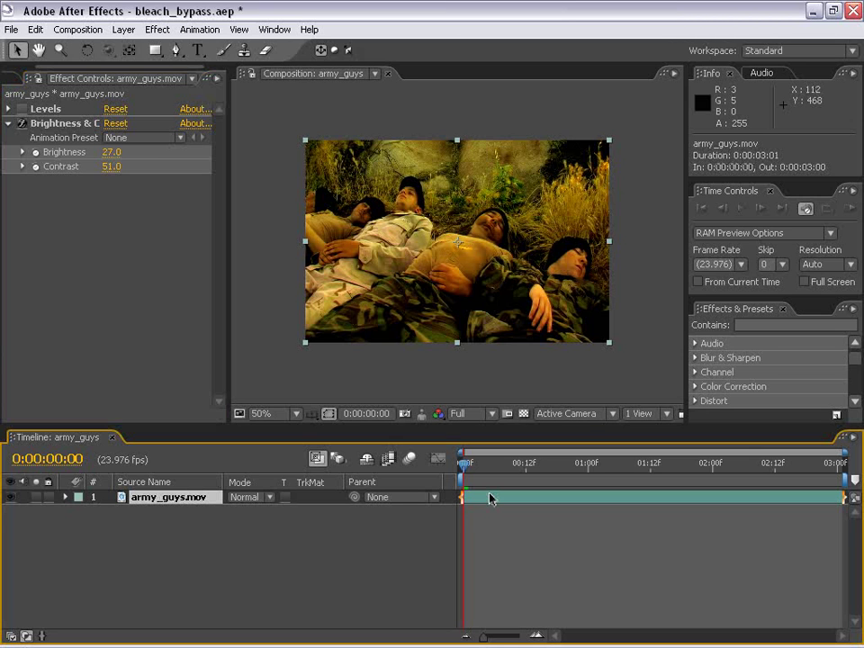
key("ctrl+d")
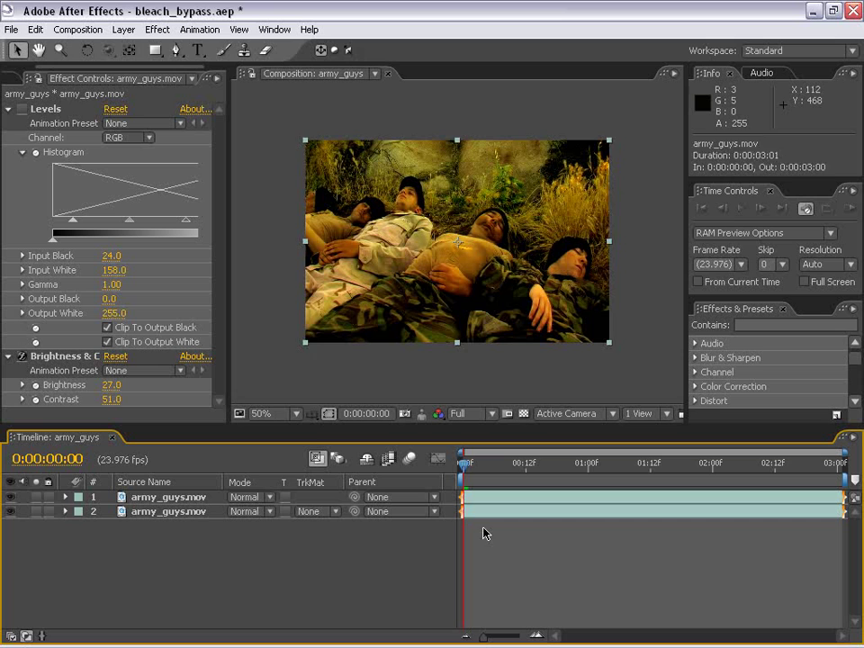
Step: Delete Levels and Brightness & Contrast from the top layer copy
left_click(485, 532)
left_click(473, 498)
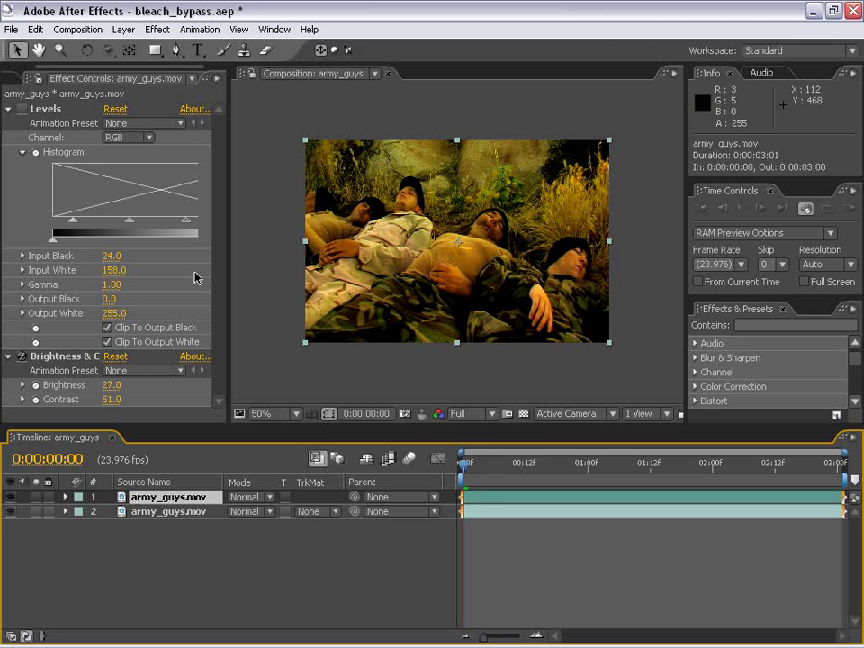
left_click(9, 108)
left_click(47, 124, "ctrl")
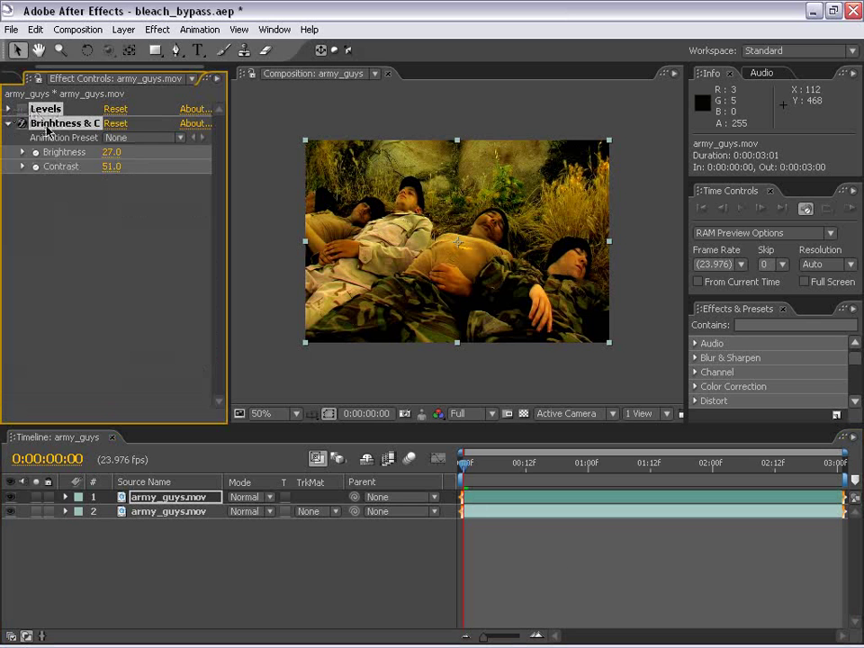
key("Delete")
Step: Enlarge the composition view and toggle the top layer's visibility to compare
left_click(486, 280)
key("grave")
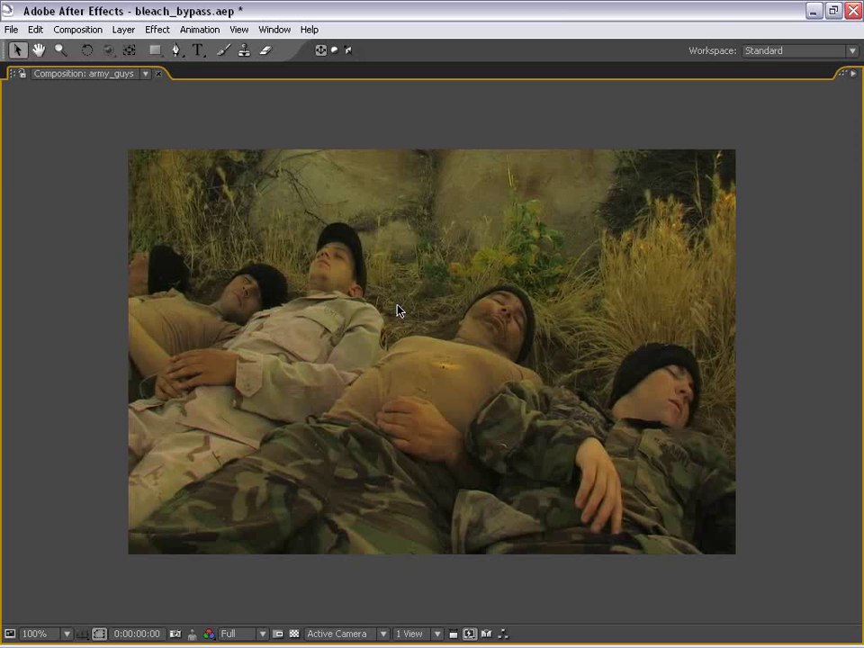
key("grave")
left_click(10, 497)
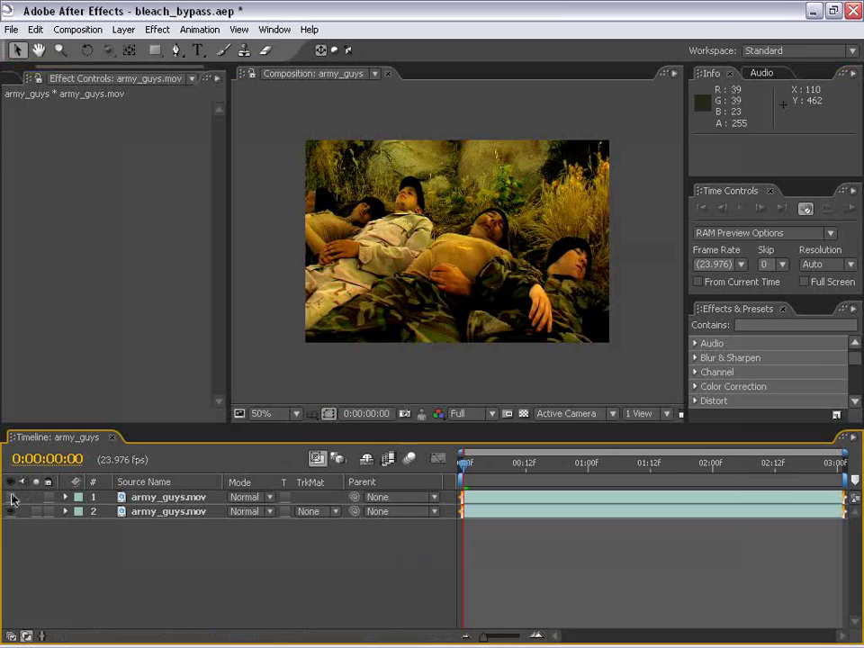
left_click(11, 497)
Step: Set the top army_guys.mov layer's blending mode to Color
left_click(10, 498)
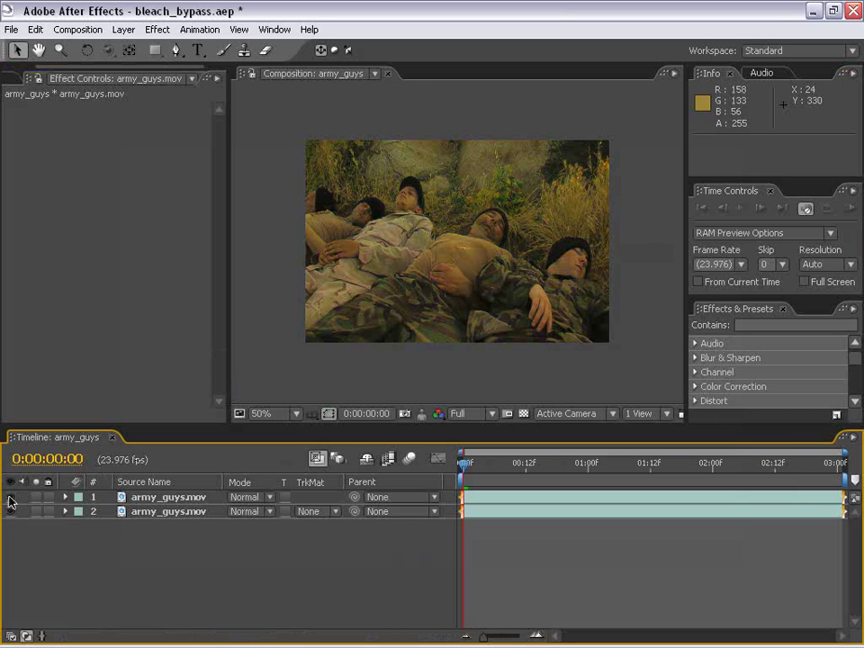
left_click(173, 500)
left_click(251, 497)
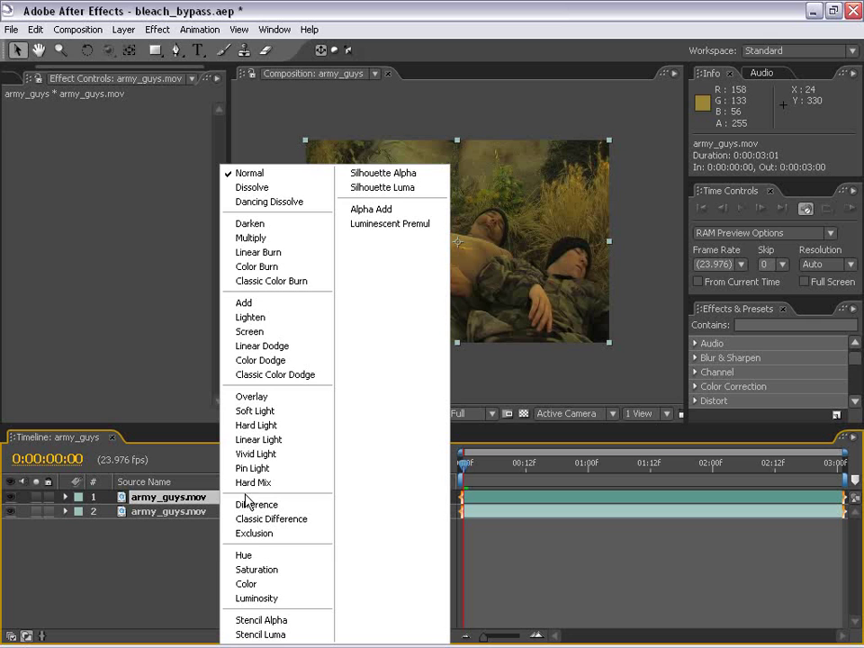
left_click(247, 584)
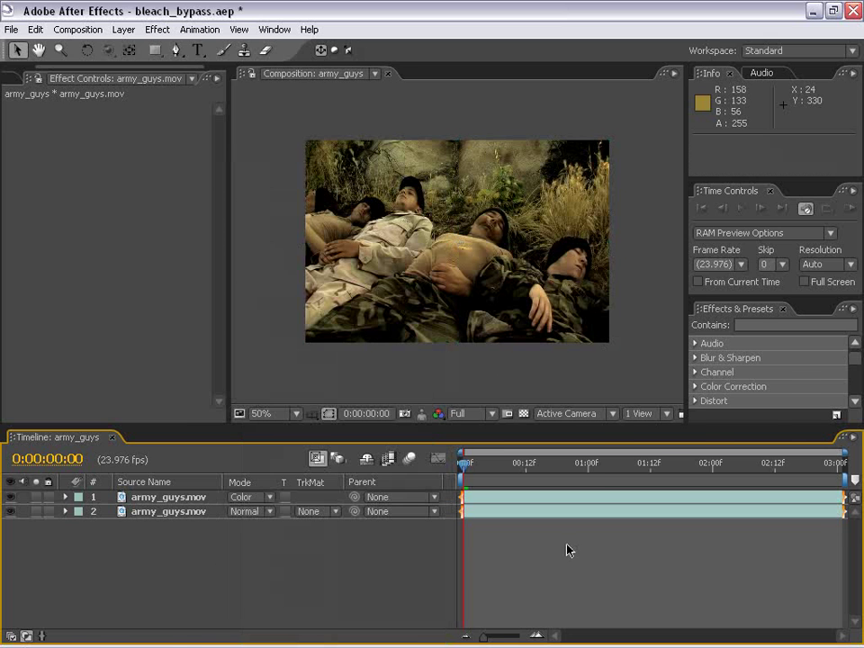
key("grave")
key("grave")
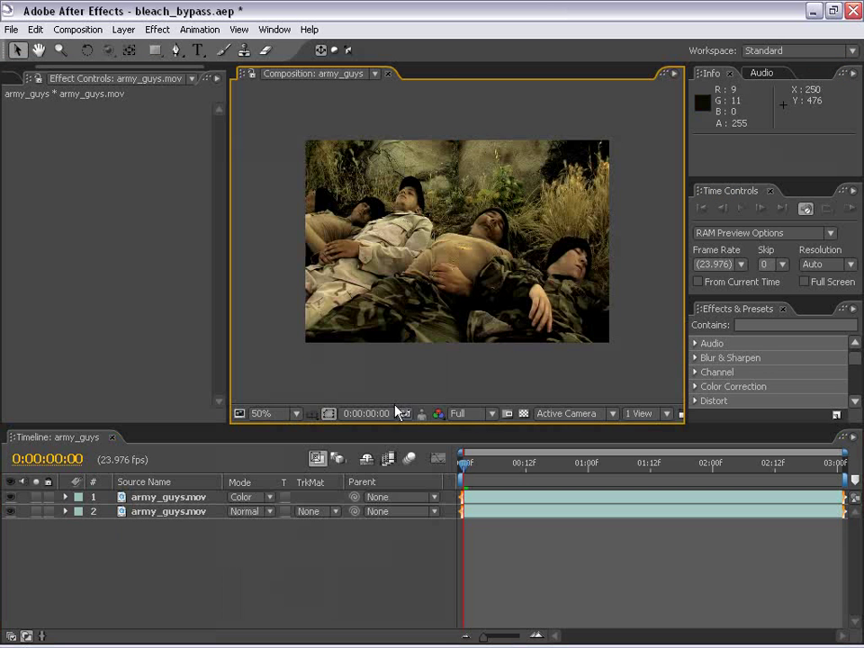
Step: Show the layer switches and toggle the bottom layer's effects off and on to compare
left_click(11, 502)
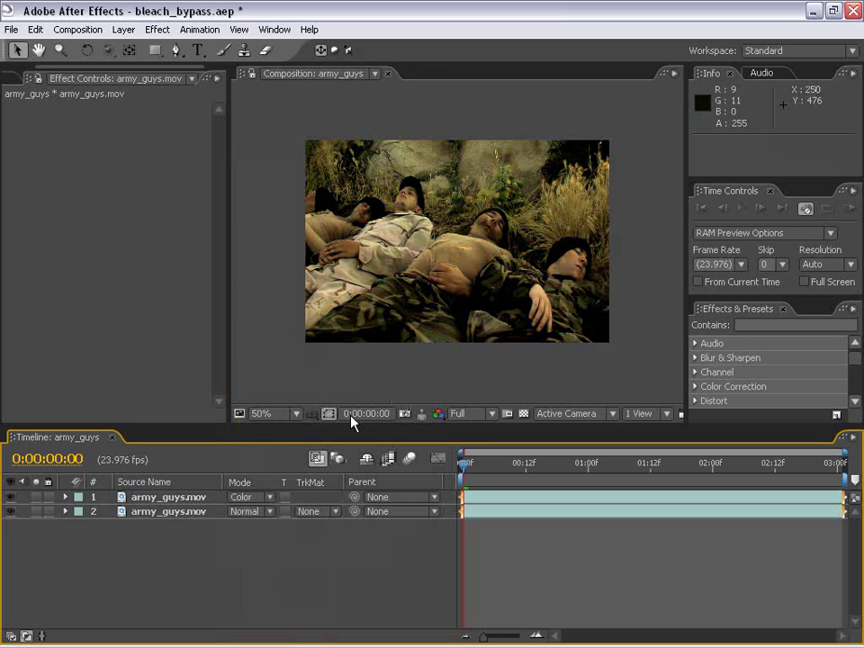
key("F4")
left_click(271, 510)
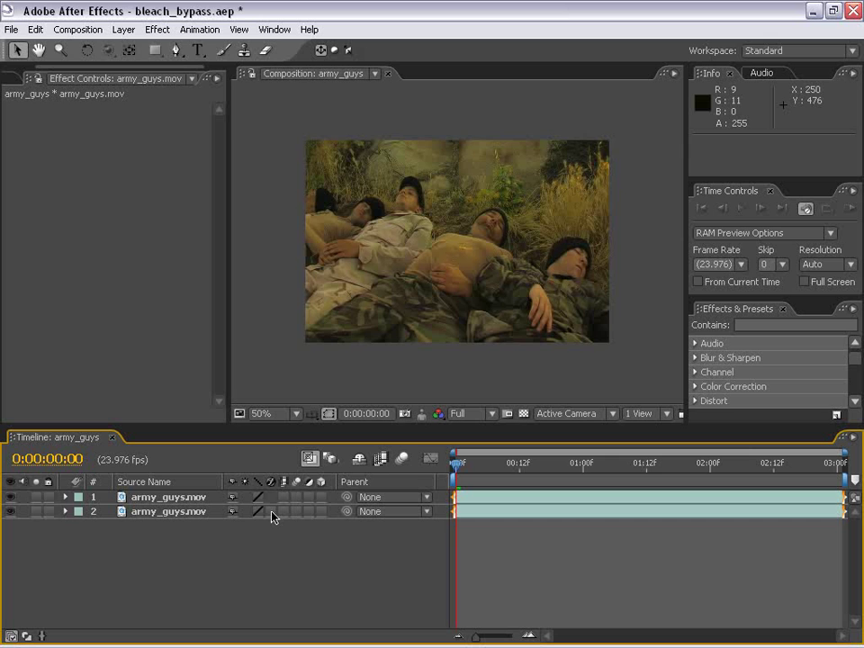
left_click(271, 510)
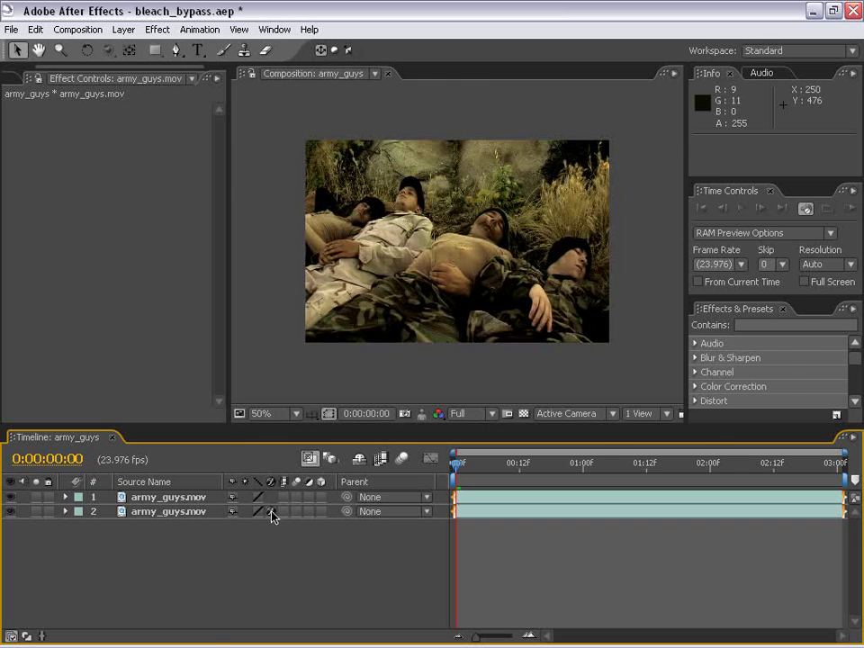
Step: Show the Modes column and confirm the top army_guys.mov layer stays in Color mode
key("slash")
key("grave")
key("grave")
key("comma")
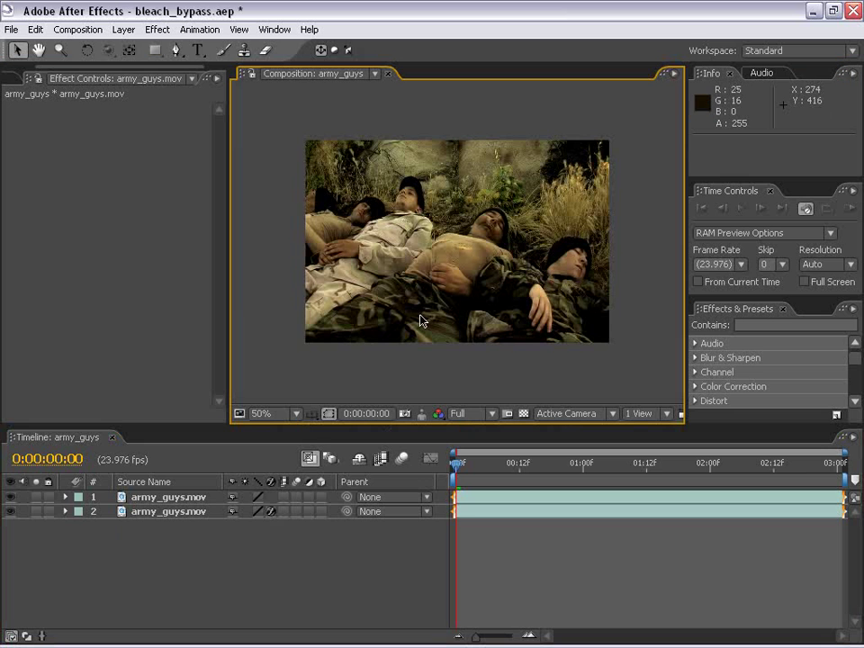
left_click(271, 511)
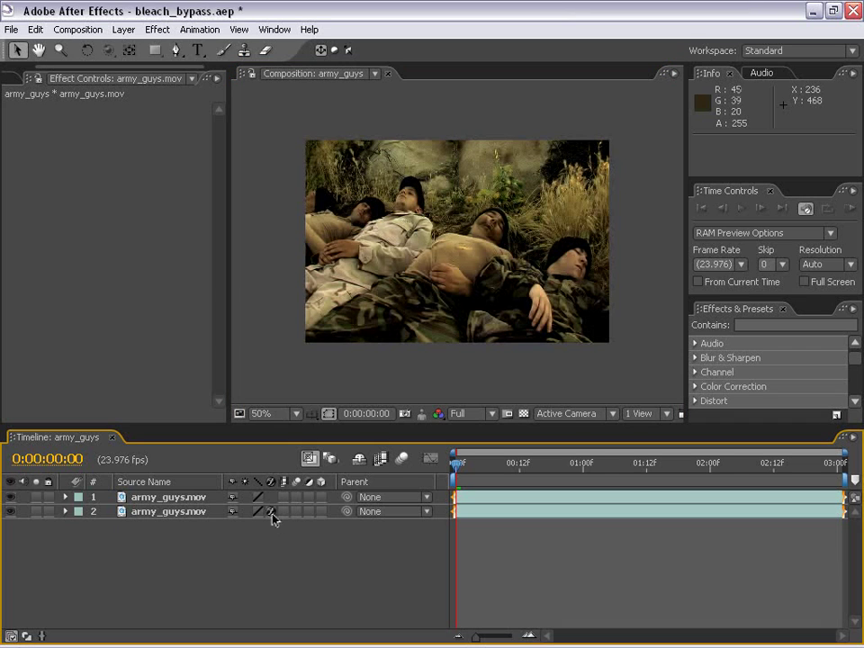
left_click(159, 501)
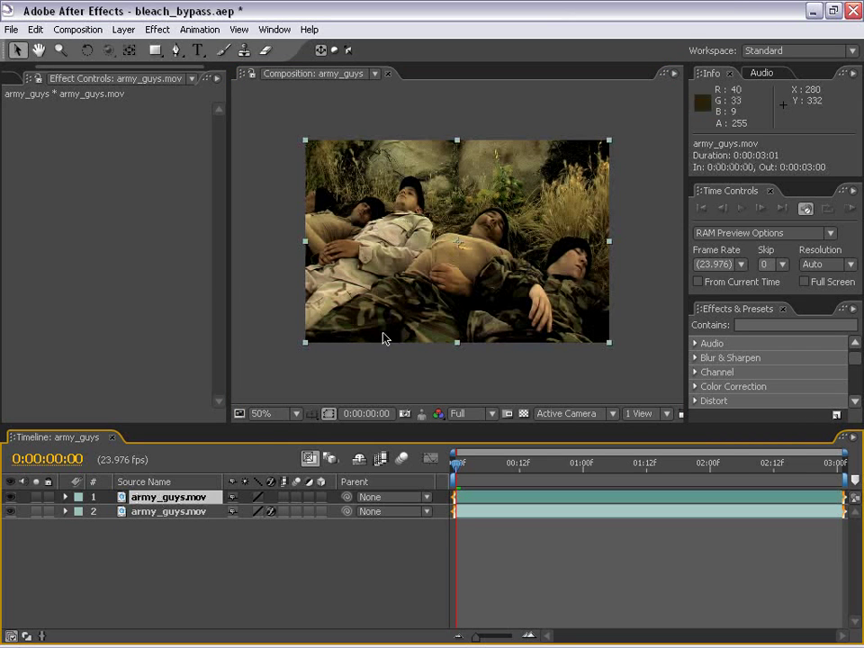
key("F4")
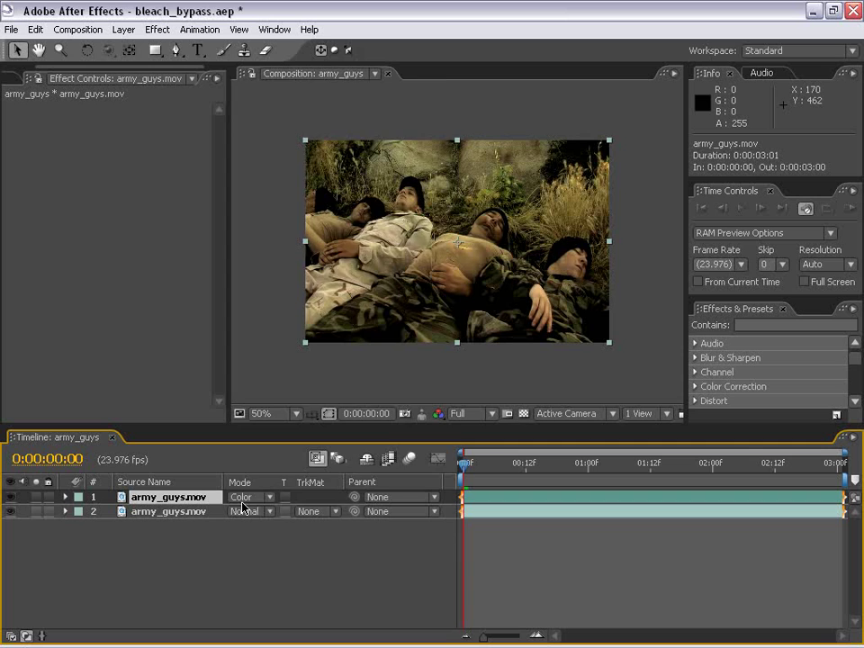
left_click(250, 497)
left_click(169, 500)
Step: Hide and re-show the top Color-mode copy to compare the look
left_click(10, 497)
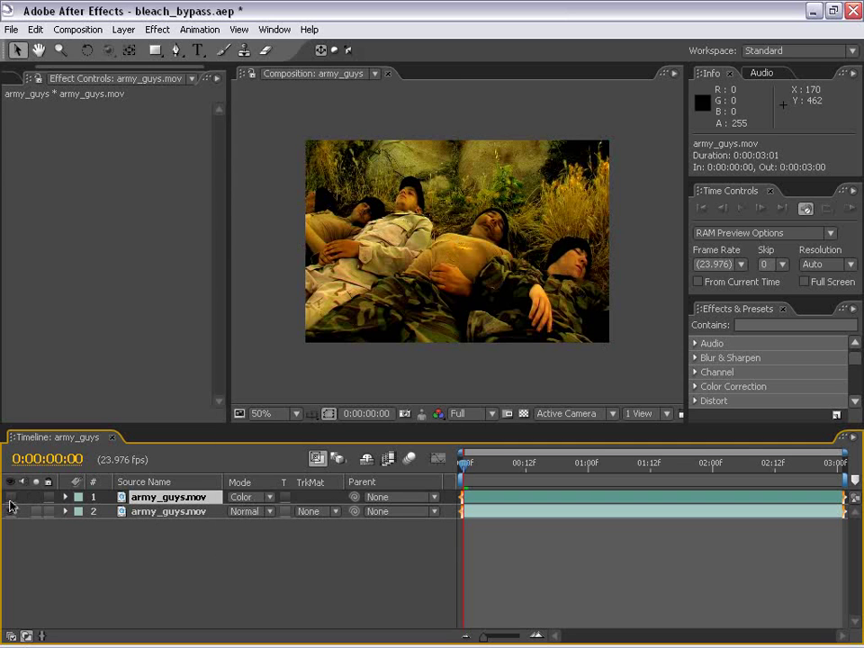
left_click(170, 511)
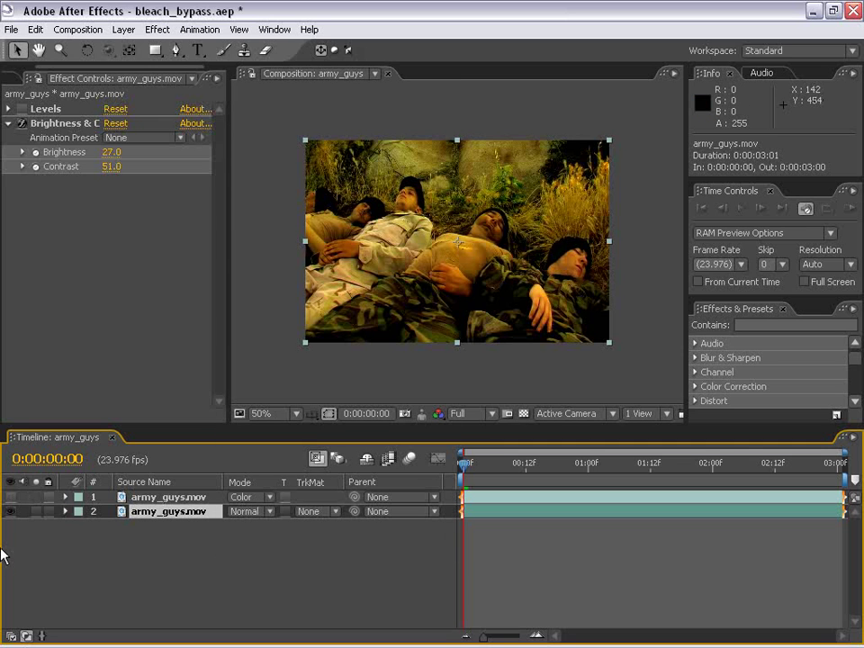
left_click(10, 497)
left_click(168, 497)
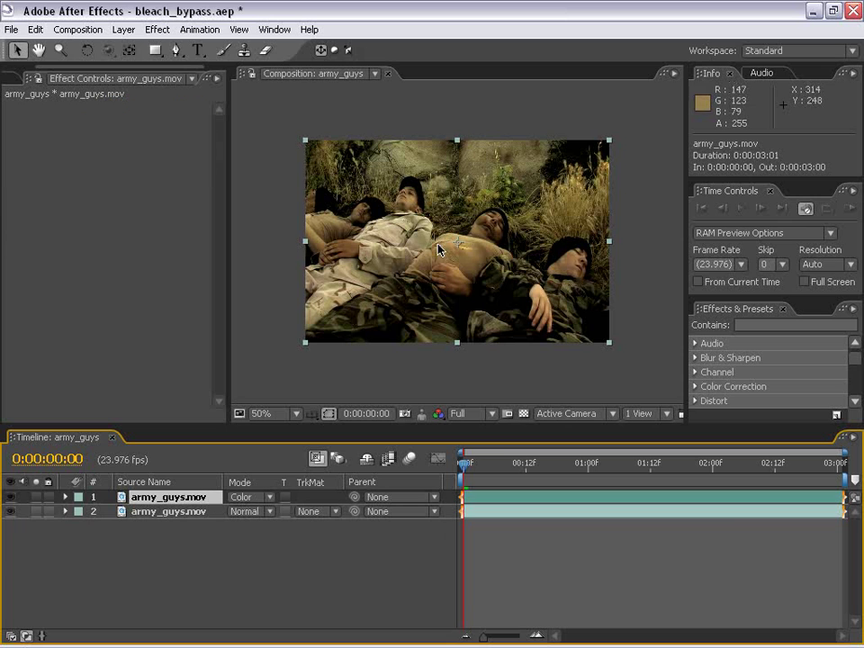
left_click(542, 576)
Step: Create a new mid-gray solid layer
left_click(123, 30)
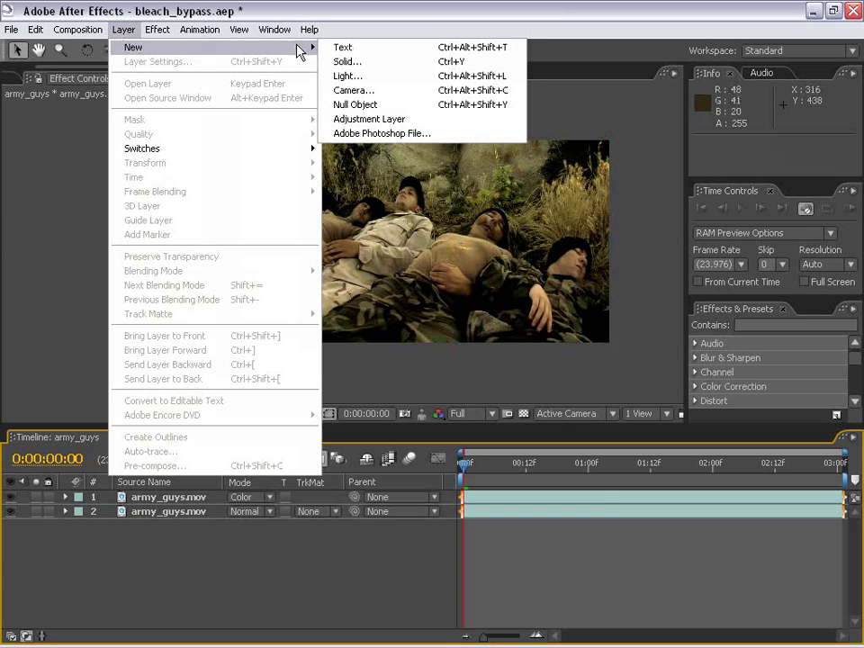
left_click(337, 69)
left_click(355, 444)
left_click_drag(291, 330, 270, 341)
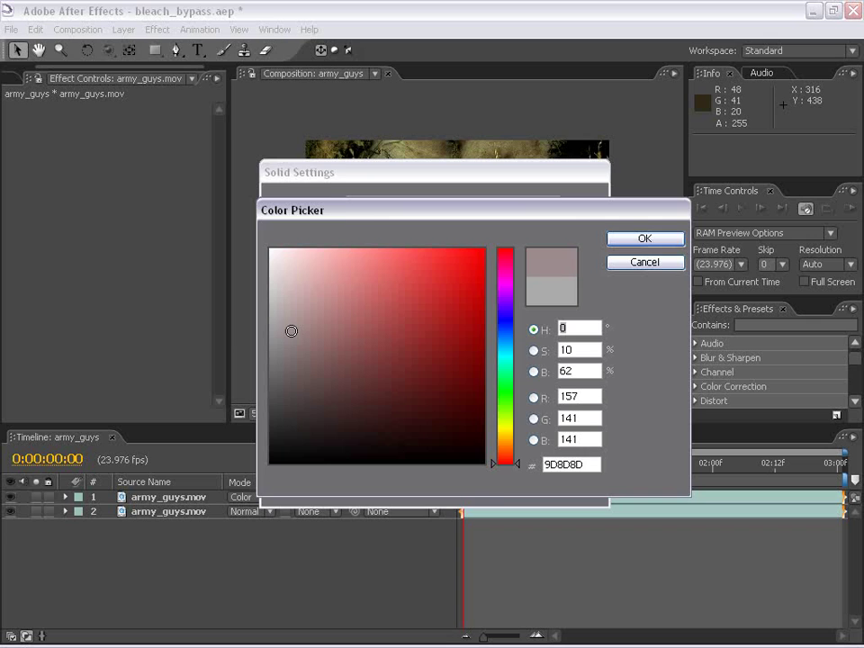
left_click(645, 238)
left_click(460, 485)
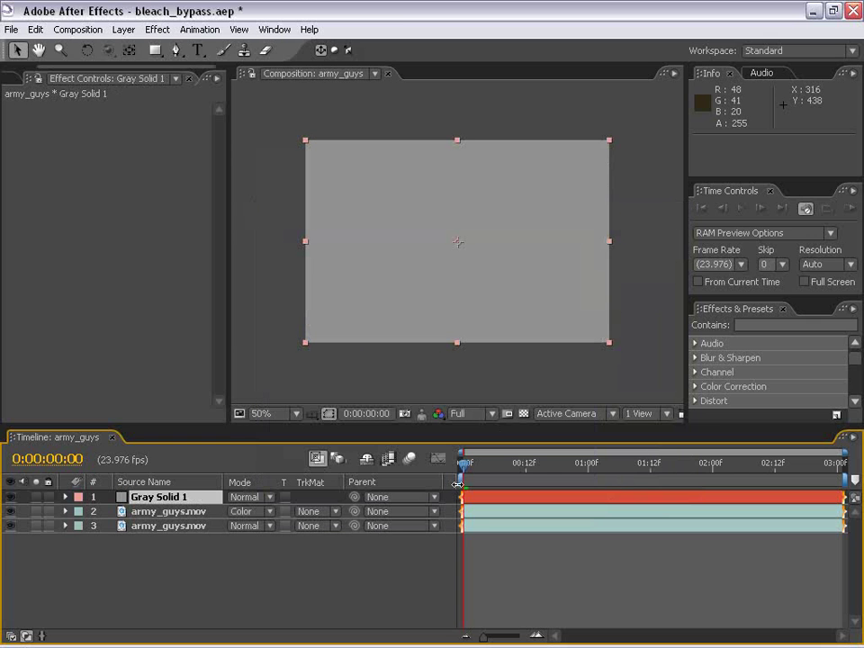
Step: Move Gray Solid 1 between the two army_guys.mov copies and inspect the result
left_click_drag(164, 498, 159, 520)
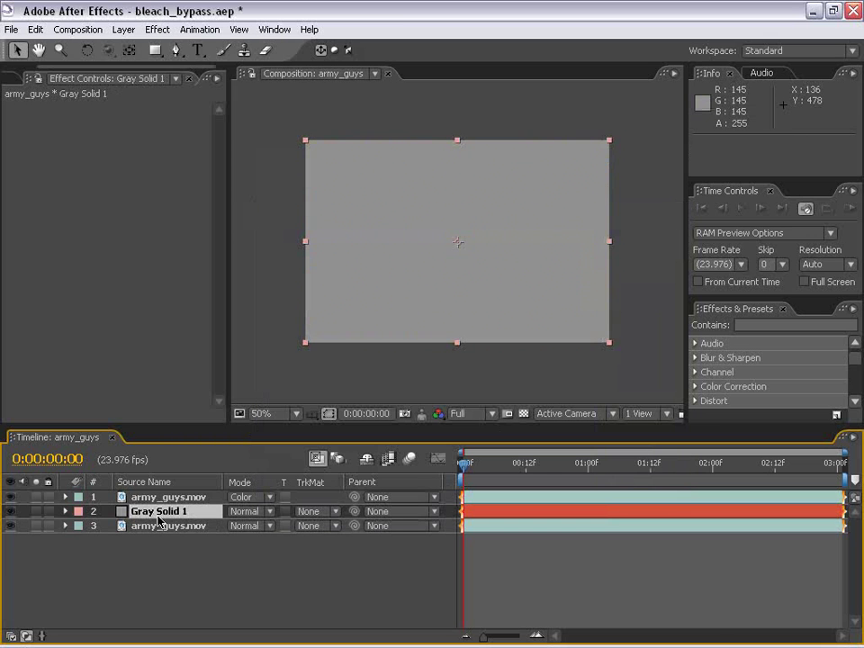
key("grave")
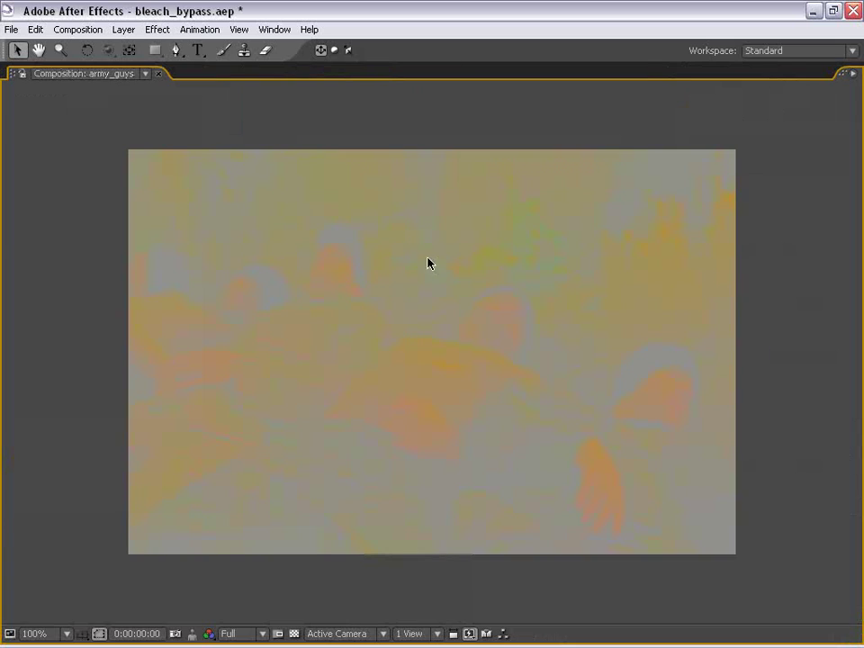
key("grave")
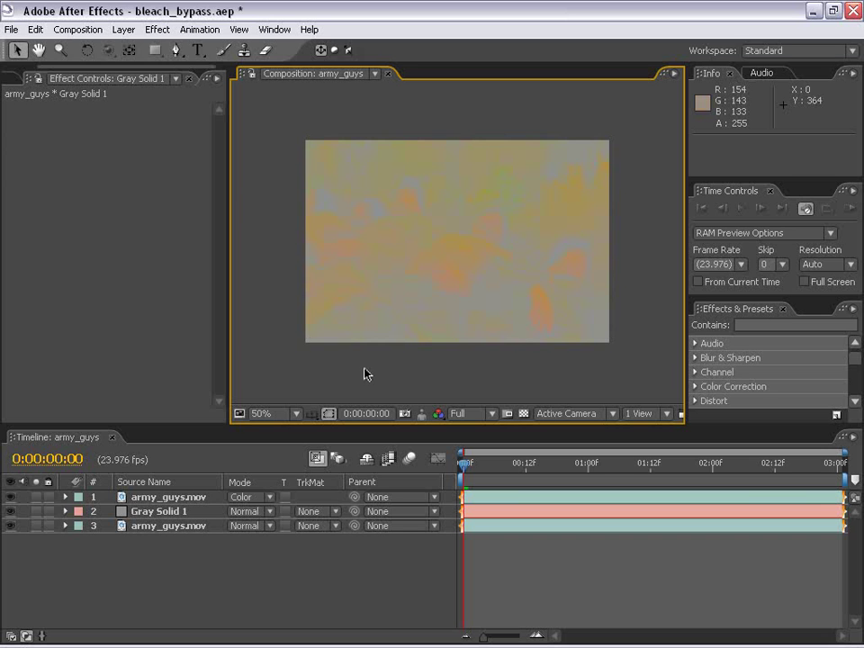
Step: Delete Gray Solid 1 and the top Color-mode army_guys.mov copy
left_click(155, 512)
key("Delete")
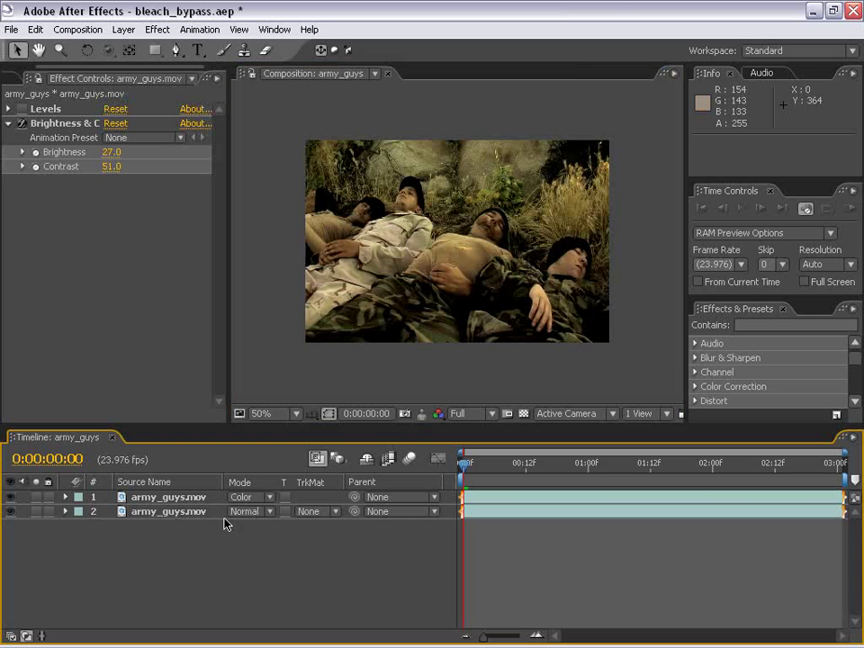
key("grave")
key("grave")
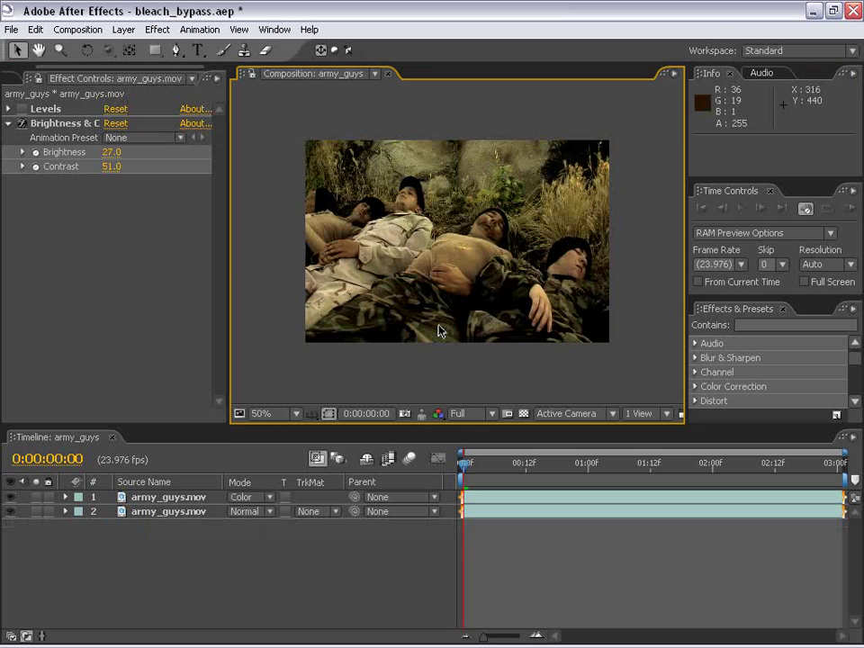
left_click(199, 571)
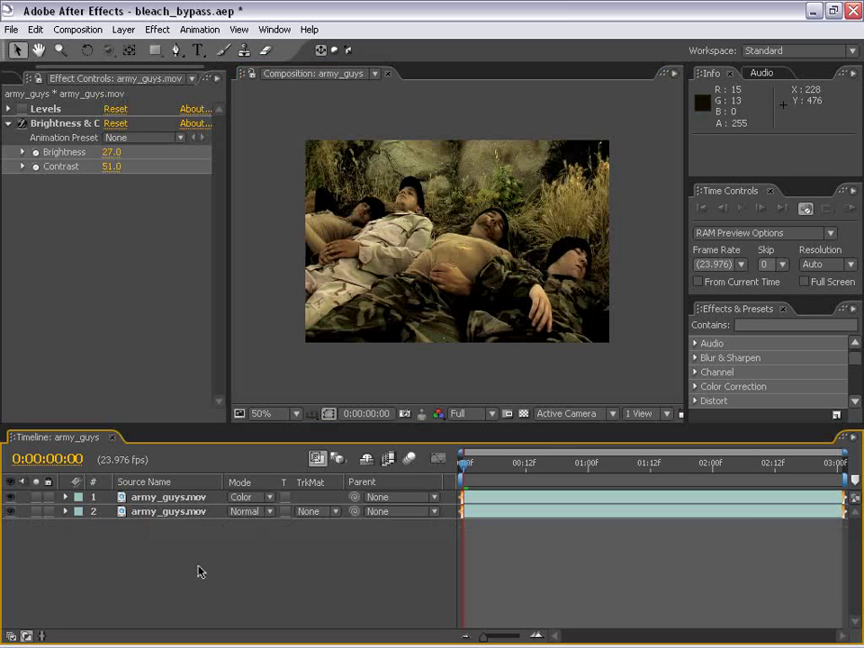
left_click(167, 500)
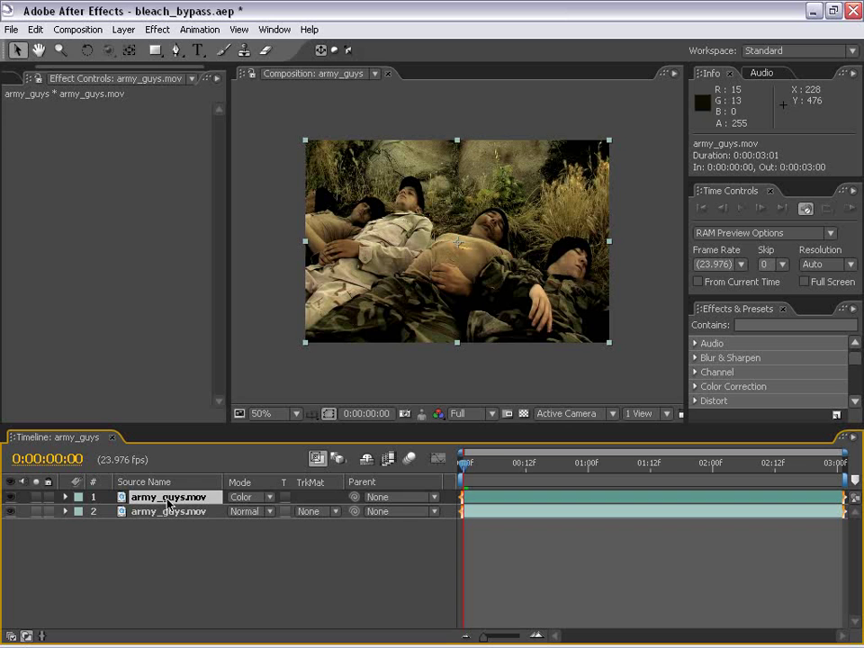
key("Delete")
Step: Apply CC Composite to the remaining layer with Composite Original set to Color
left_click(168, 500)
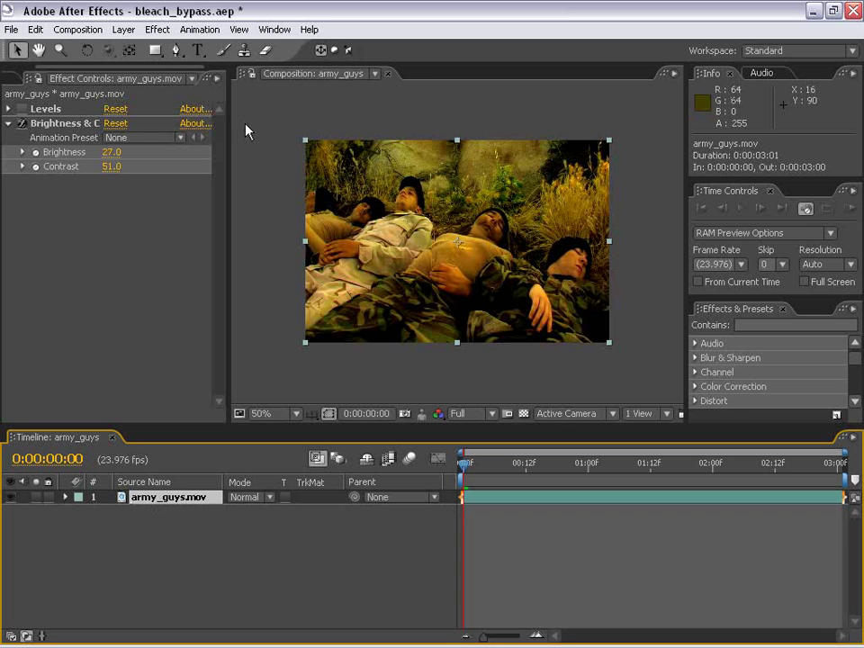
left_click(160, 34)
mouse_move(174, 155)
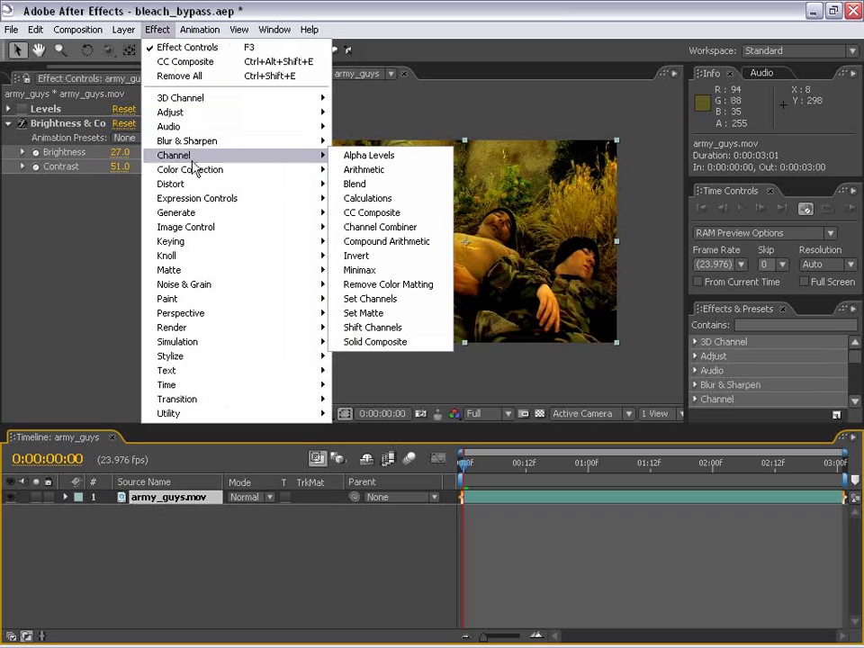
left_click(372, 217)
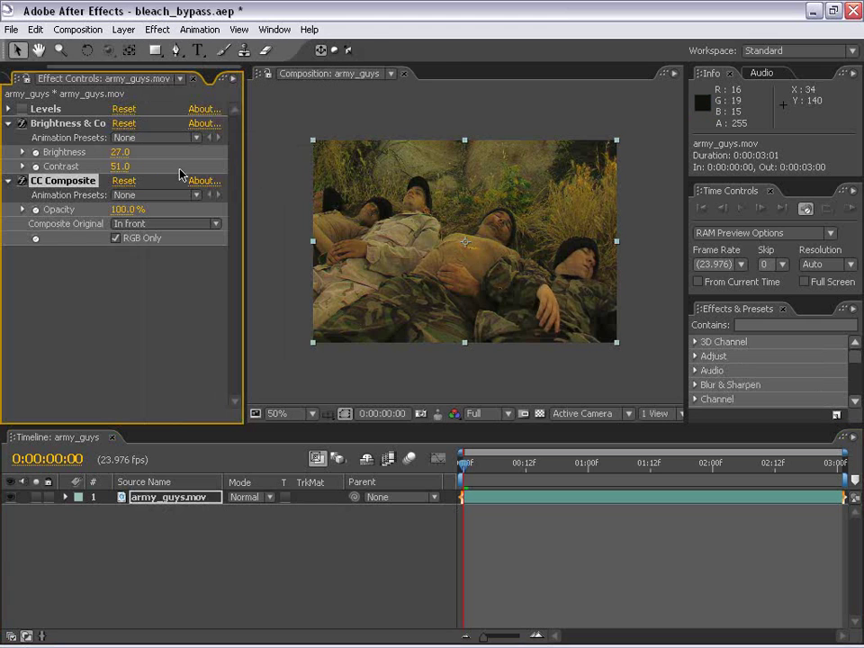
left_click(90, 303)
left_click(63, 182)
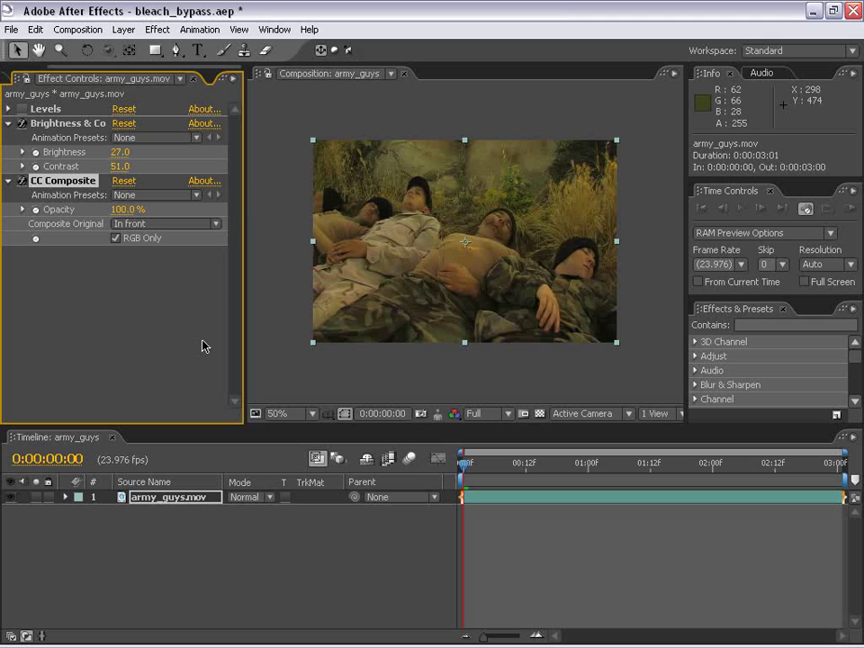
left_click_drag(241, 222, 343, 225)
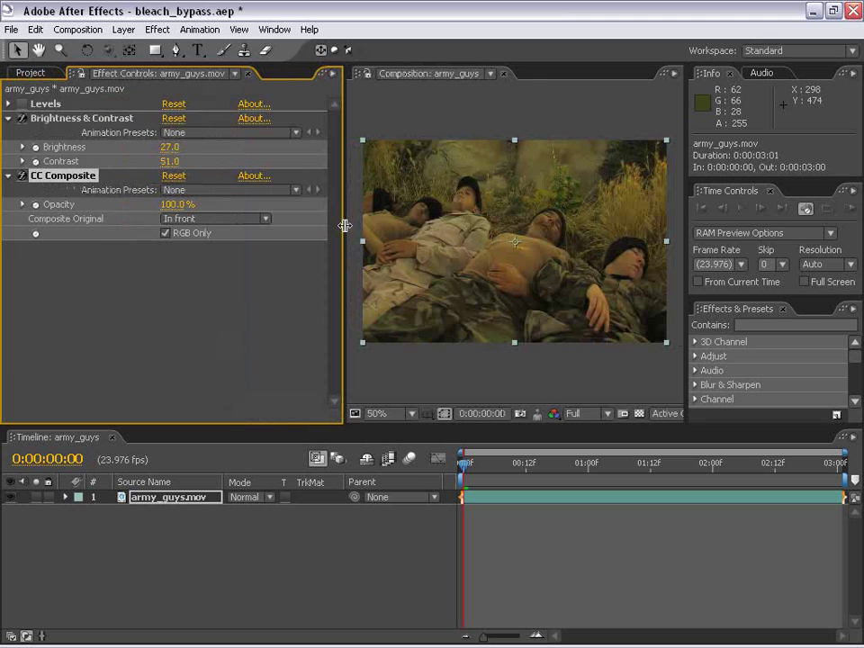
left_click(187, 220)
left_click(184, 584)
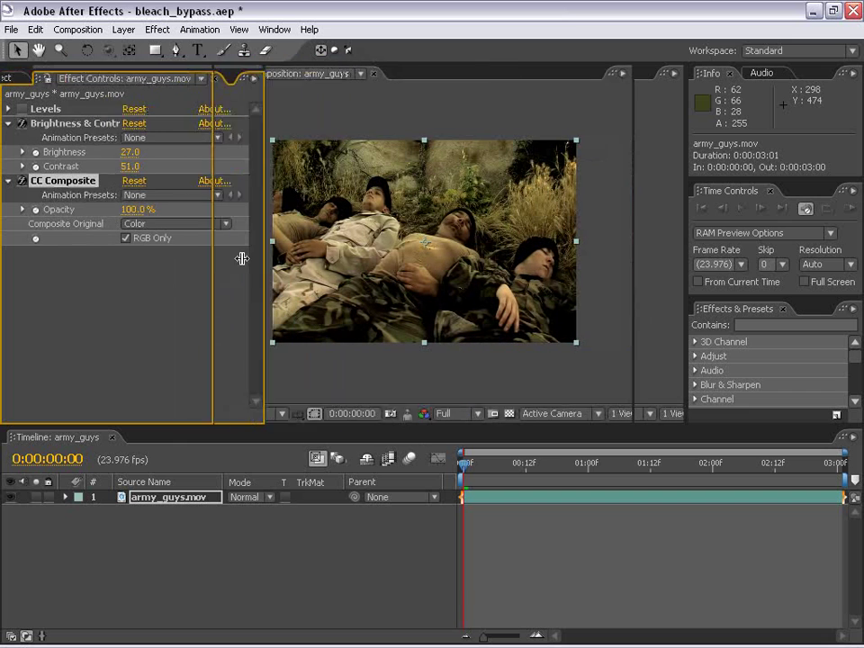
left_click_drag(350, 250, 182, 250)
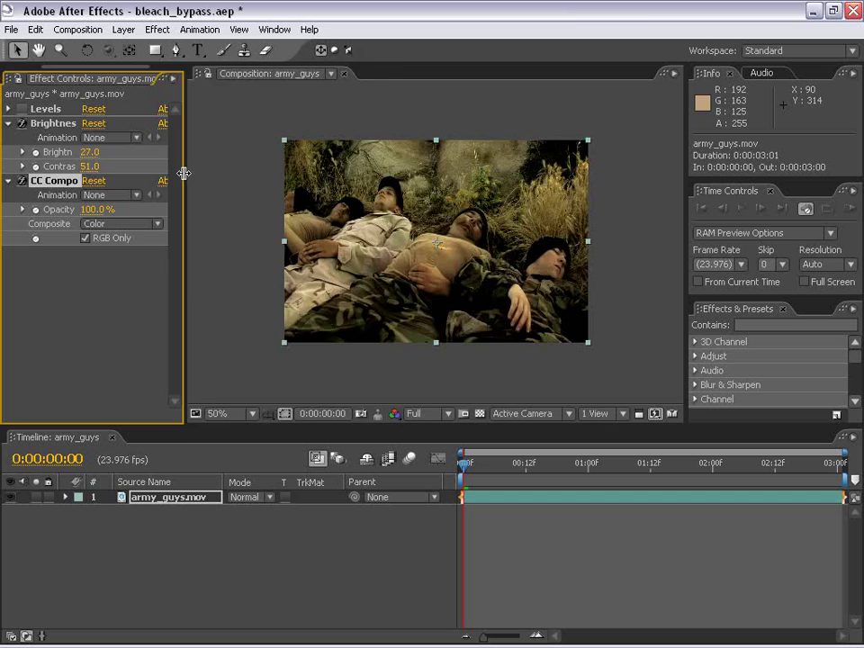
left_click_drag(184, 175, 306, 176)
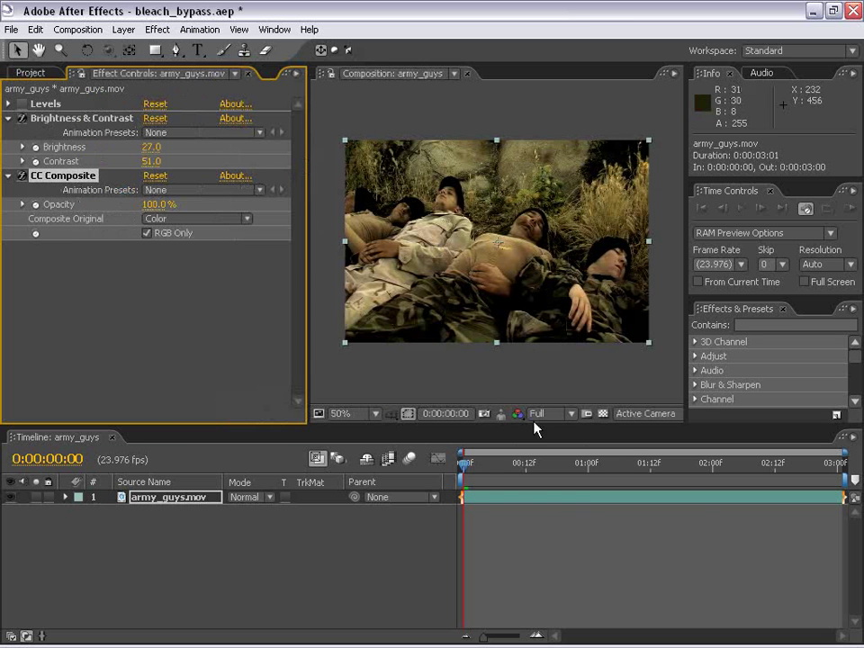
Step: Remove Levels and set Brightness & Contrast to Brightness 28, Contrast 67
left_click(45, 104)
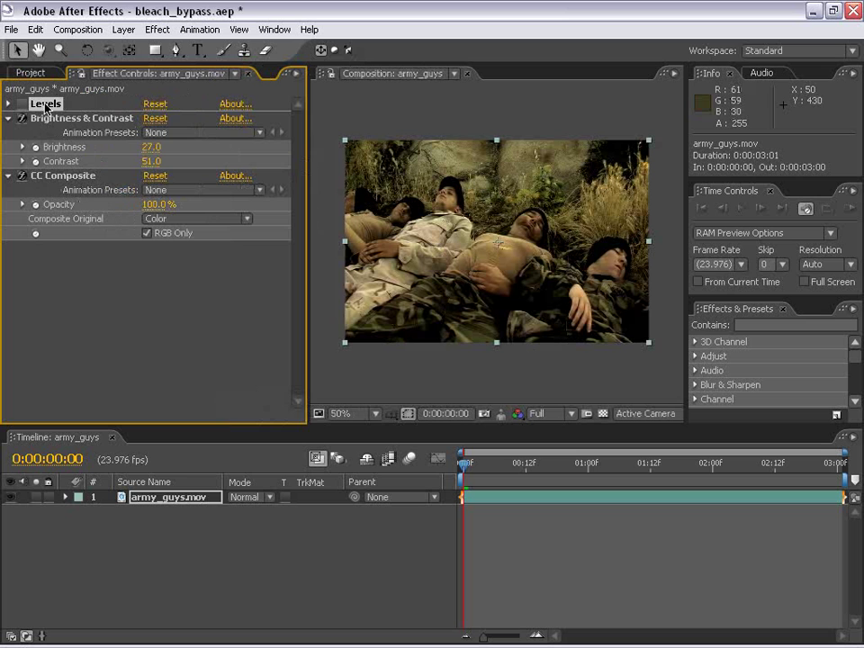
key("Delete")
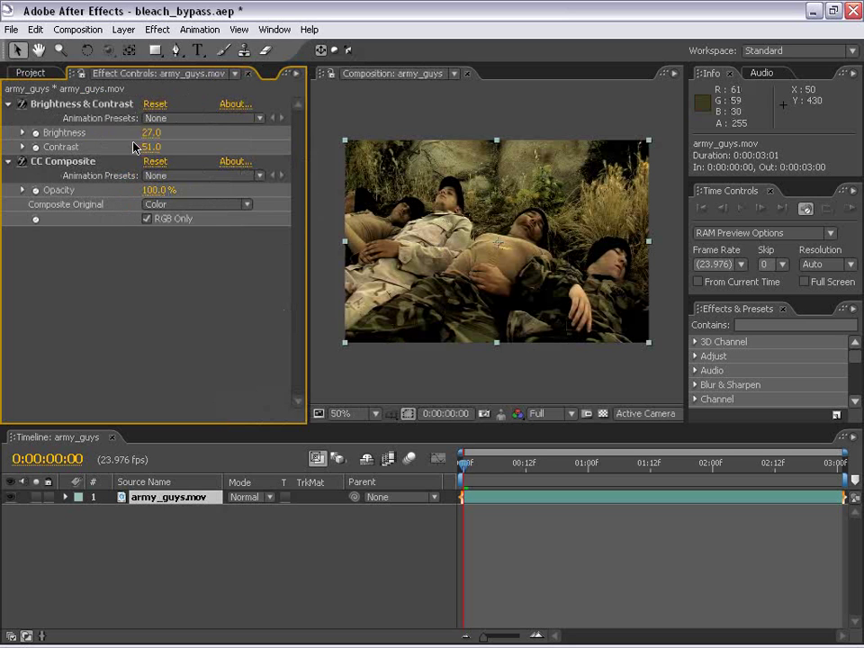
mouse_move(151, 133)
left_mouse_down()
mouse_move(174, 150)
mouse_move(146, 132)
mouse_move(139, 146)
left_mouse_up()
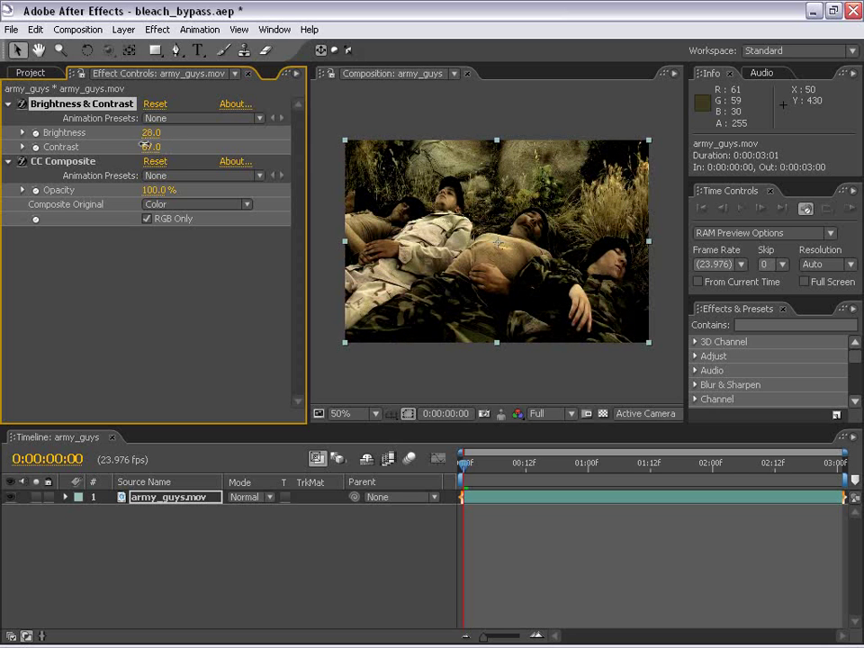
key("grave")
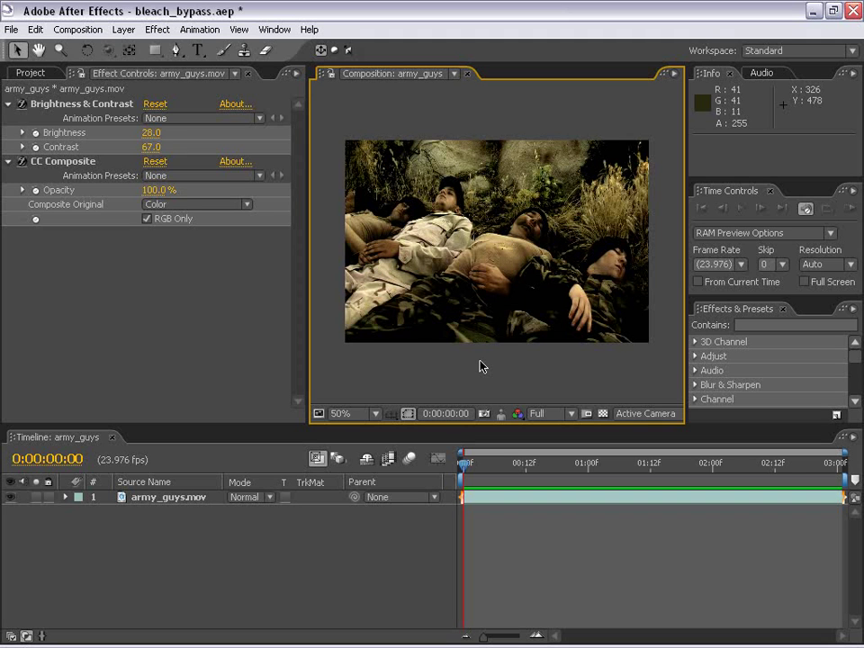
Step: Select the army_guys.mov layer and return the composition to the standard workspace
left_click(396, 292)
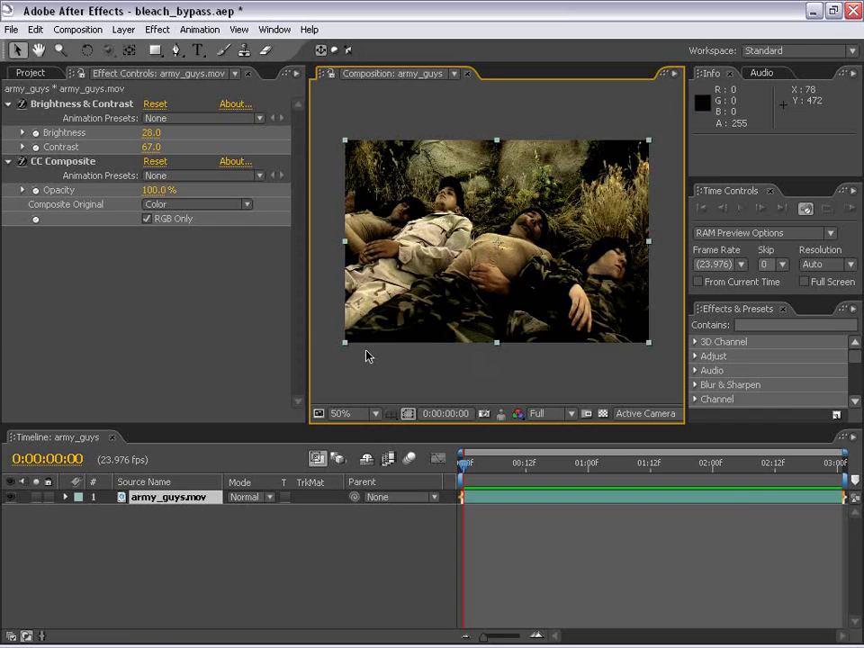
key("grave")
key("grave")
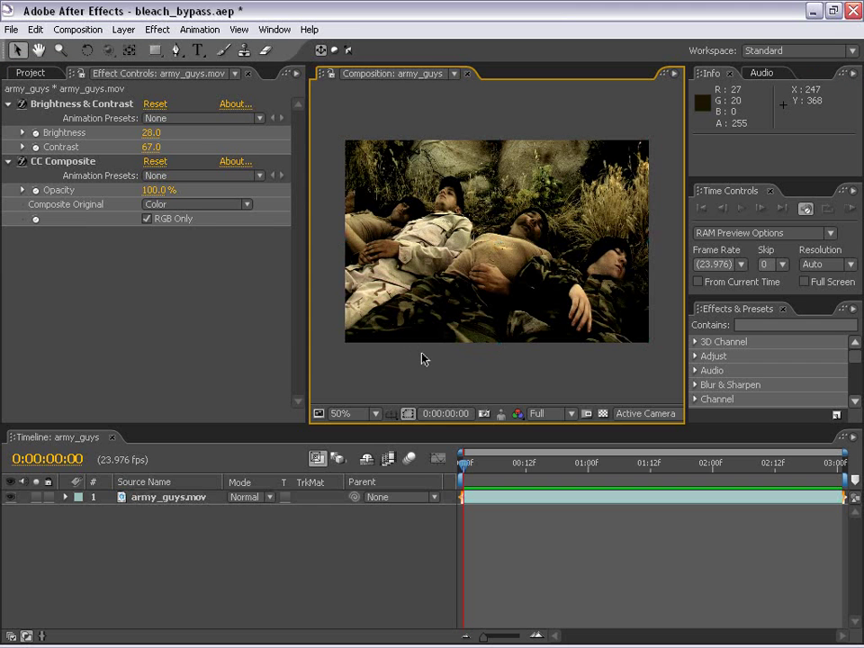